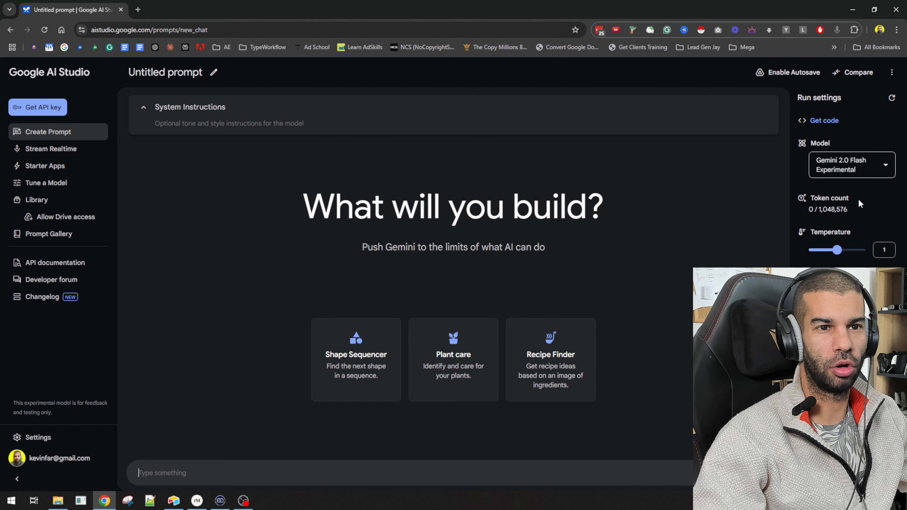
Browse the list of available models in the model selector without changing the selection
{"action": "mouse_move", "coordinate": [851, 162]}
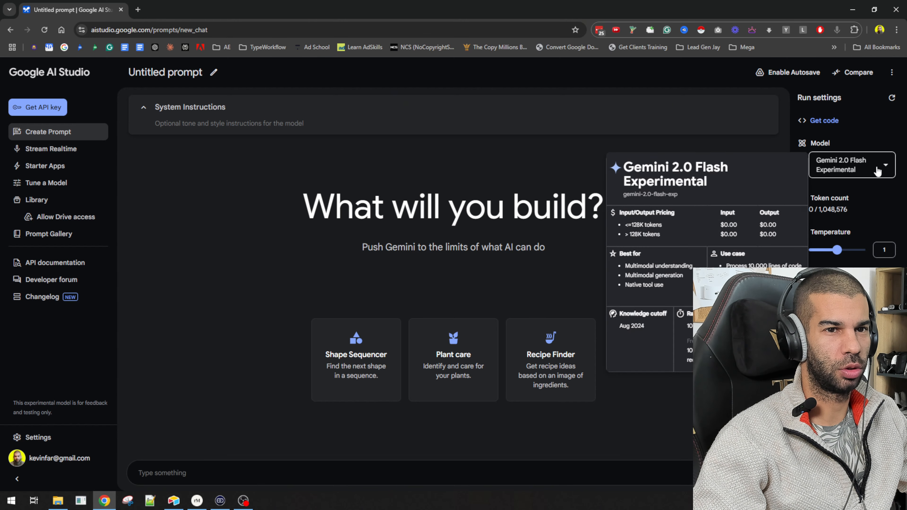
{"action": "left_click", "coordinate": [883, 167]}
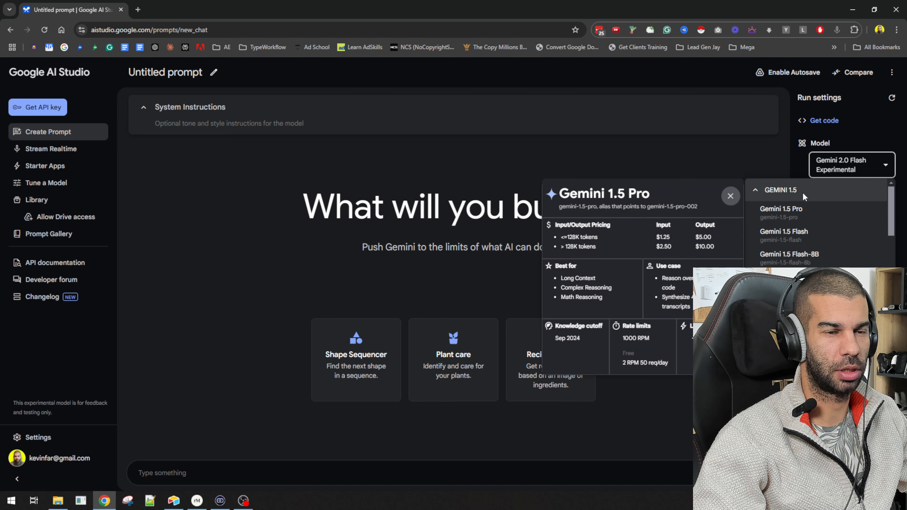
{"action": "mouse_move", "coordinate": [846, 259]}
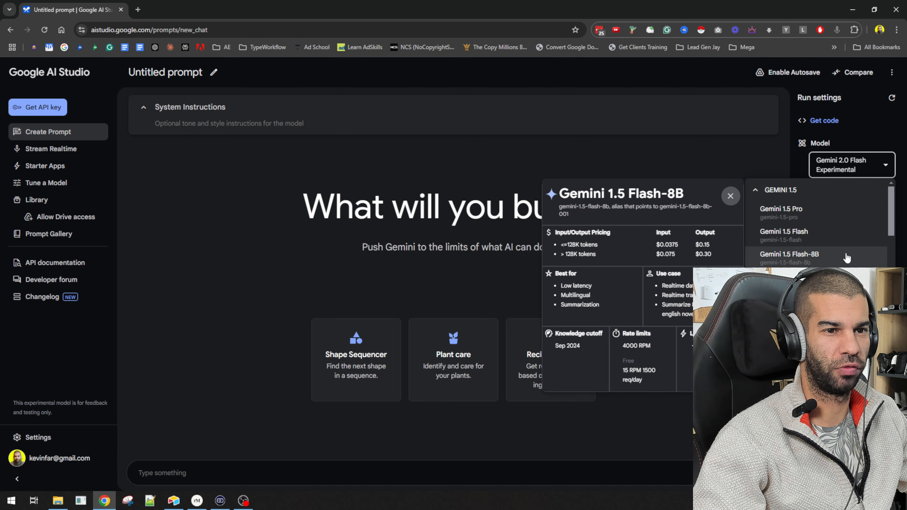
{"action": "scroll", "coordinate": [848, 264], "scroll_direction": "down", "scroll_amount": 2}
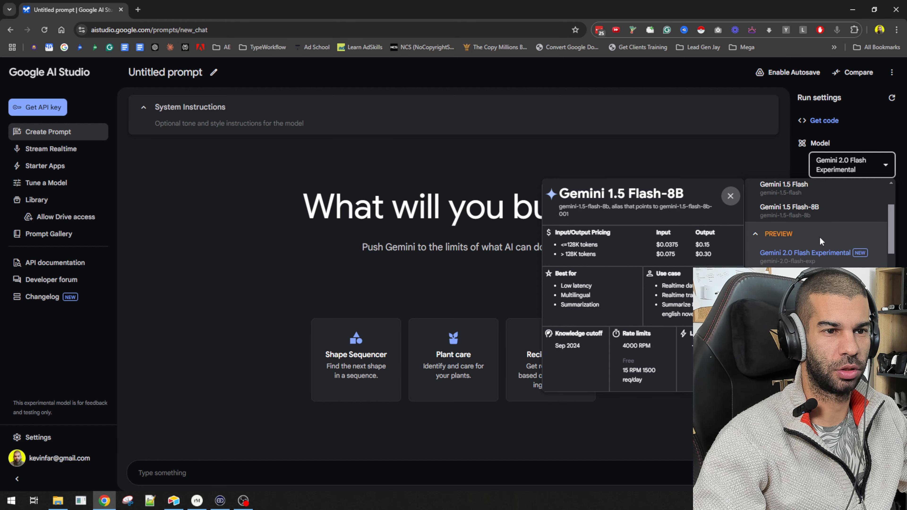
{"action": "scroll", "coordinate": [830, 236], "scroll_direction": "down", "scroll_amount": 2}
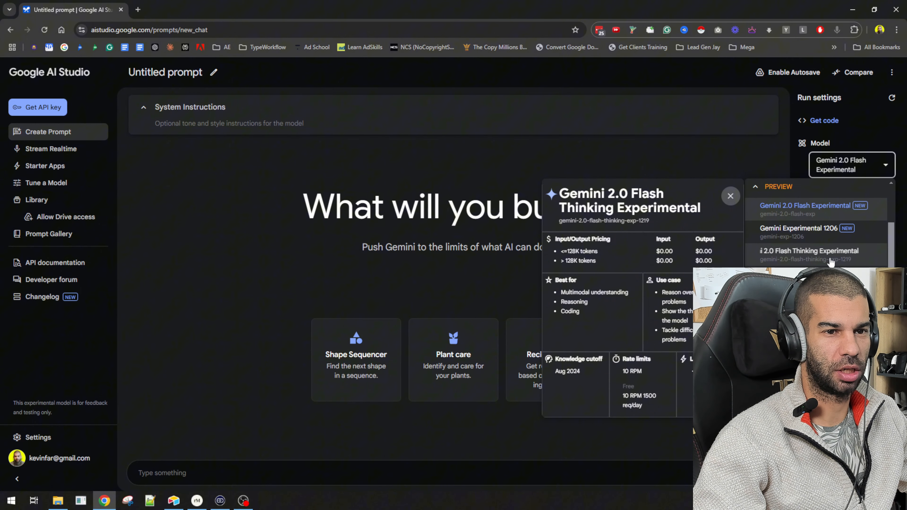
{"action": "scroll", "coordinate": [822, 250], "scroll_direction": "down", "scroll_amount": 2}
{"action": "scroll", "coordinate": [830, 279], "scroll_direction": "down", "scroll_amount": 1}
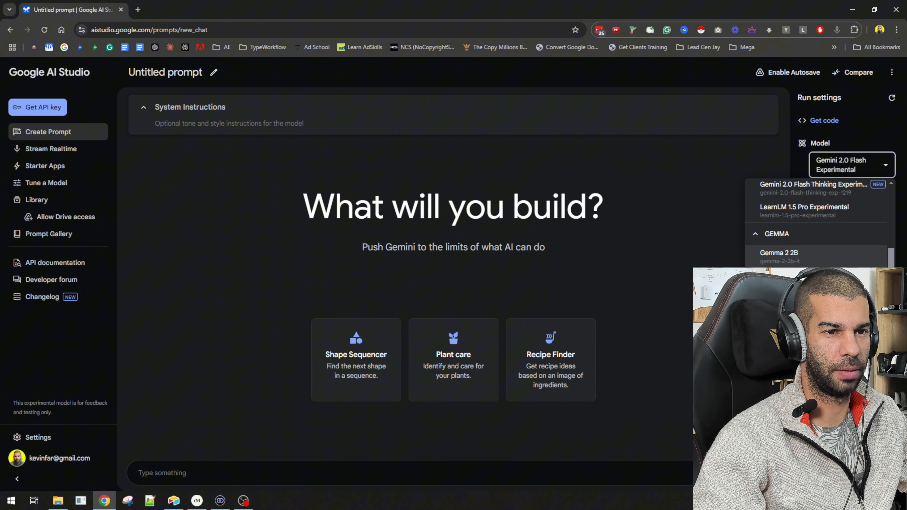
{"action": "left_click", "coordinate": [842, 343]}
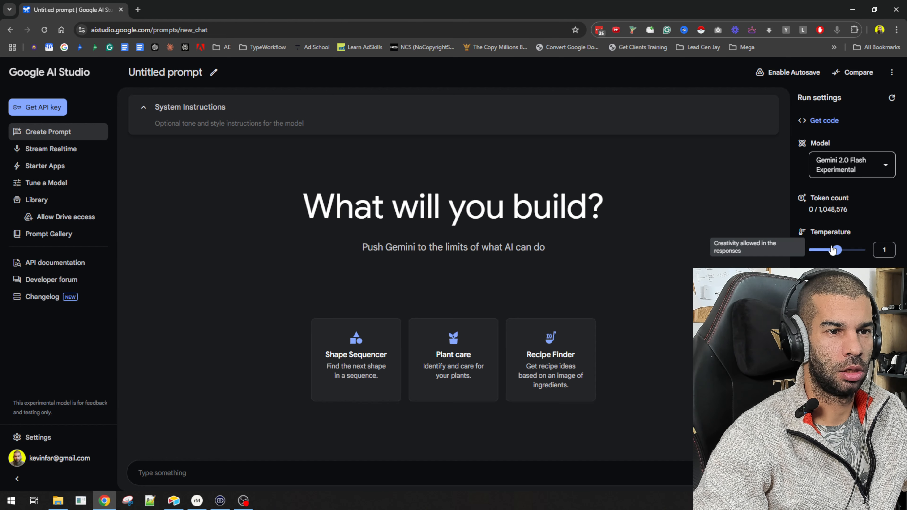
Try the temperature slider and review the tools and advanced run settings
{"action": "mouse_move", "coordinate": [843, 255]}
{"action": "left_mouse_down"}
{"action": "mouse_move", "coordinate": [810, 252]}
{"action": "mouse_move", "coordinate": [868, 261]}
{"action": "mouse_move", "coordinate": [840, 262]}
{"action": "left_mouse_up"}
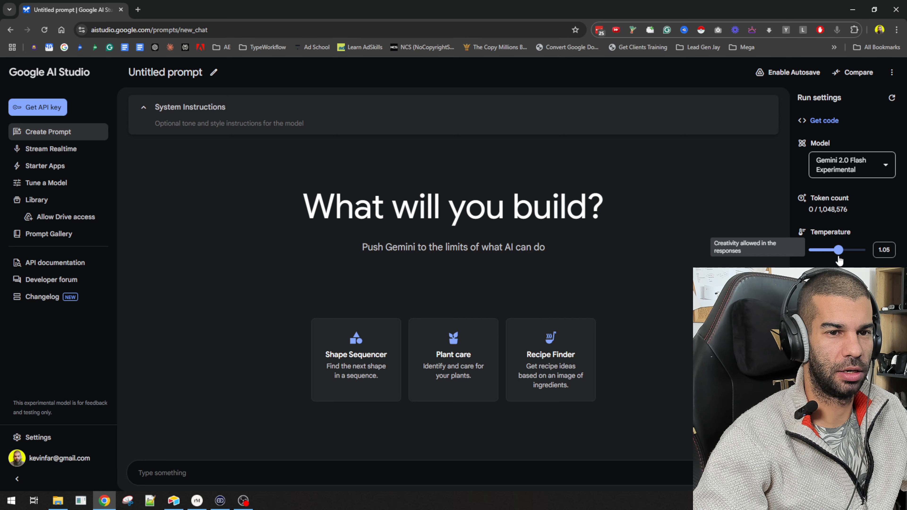
{"action": "left_click_drag", "start_coordinate": [839, 261], "coordinate": [835, 261]}
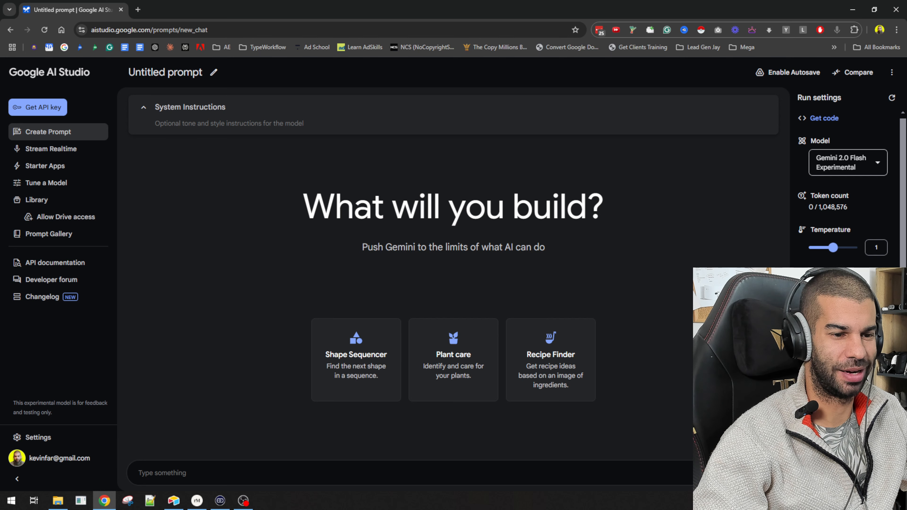
{"action": "scroll", "coordinate": [847, 186], "scroll_direction": "down", "scroll_amount": 1}
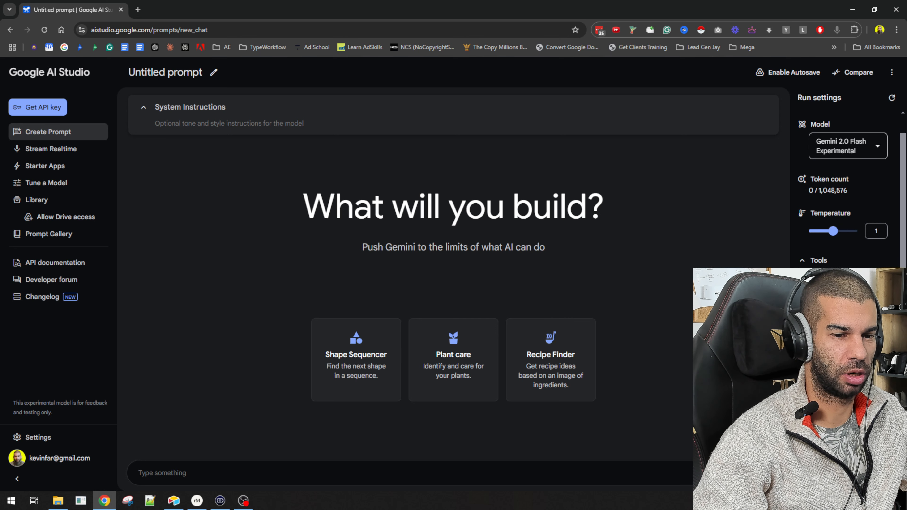
{"action": "scroll", "coordinate": [846, 178], "scroll_direction": "up", "scroll_amount": 1}
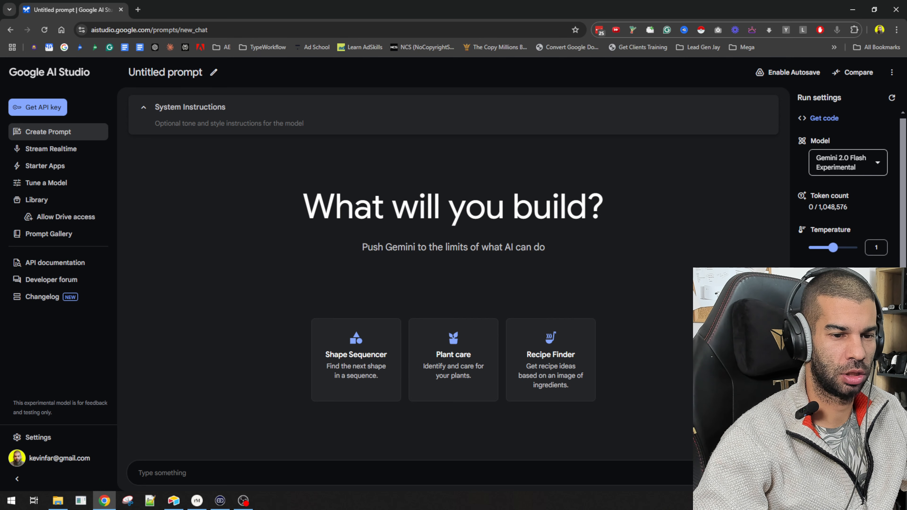
{"action": "scroll", "coordinate": [846, 185], "scroll_direction": "down", "scroll_amount": 5}
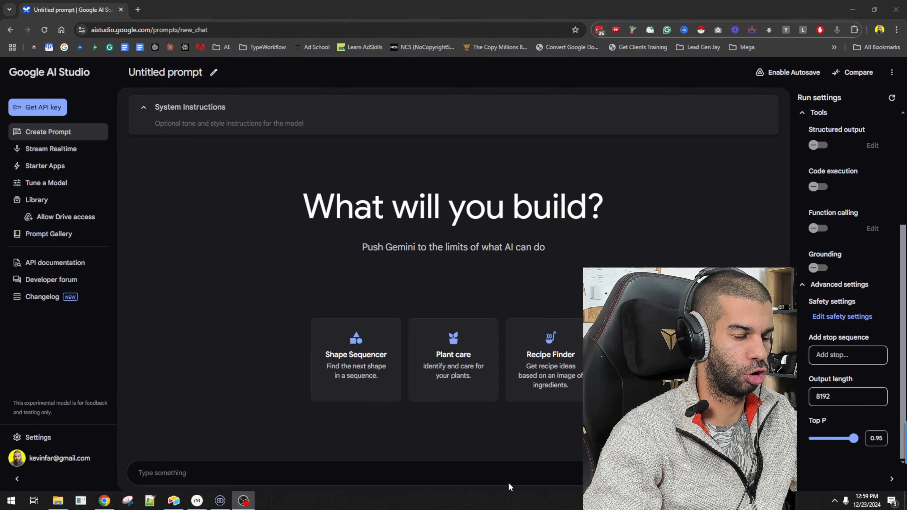
{"action": "scroll", "coordinate": [841, 369], "scroll_direction": "up", "scroll_amount": 4}
{"action": "scroll", "coordinate": [841, 370], "scroll_direction": "up", "scroll_amount": 2}
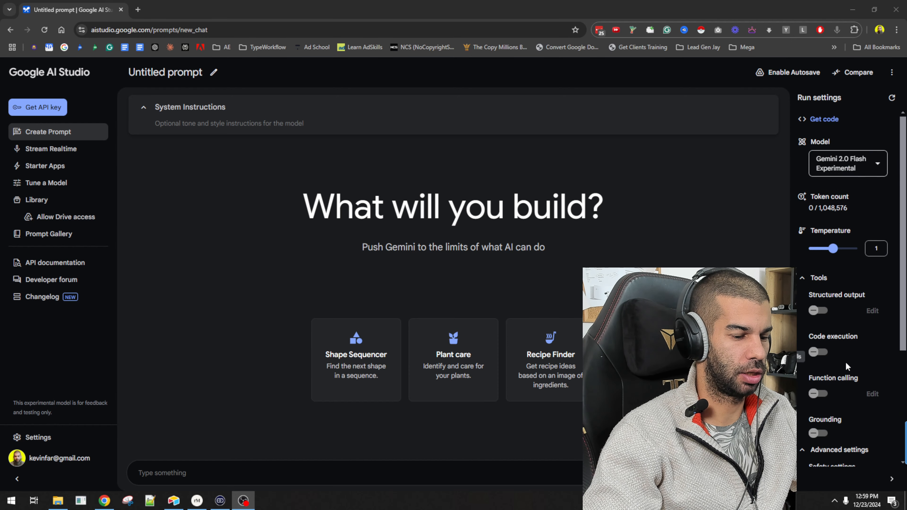
{"action": "scroll", "coordinate": [851, 335], "scroll_direction": "down", "scroll_amount": 2}
{"action": "scroll", "coordinate": [862, 299], "scroll_direction": "up", "scroll_amount": 2}
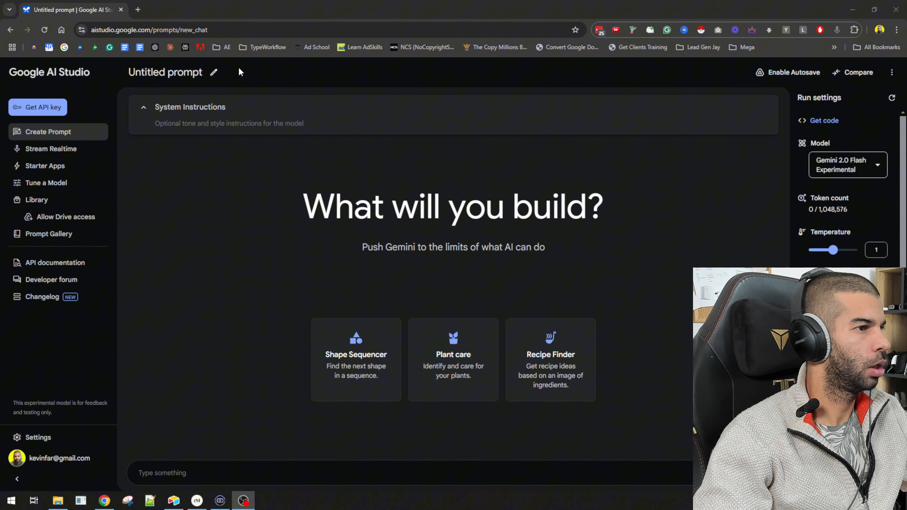
Enter the system instruction "You are an intelligent content creation expert."
{"action": "left_click", "coordinate": [282, 218]}
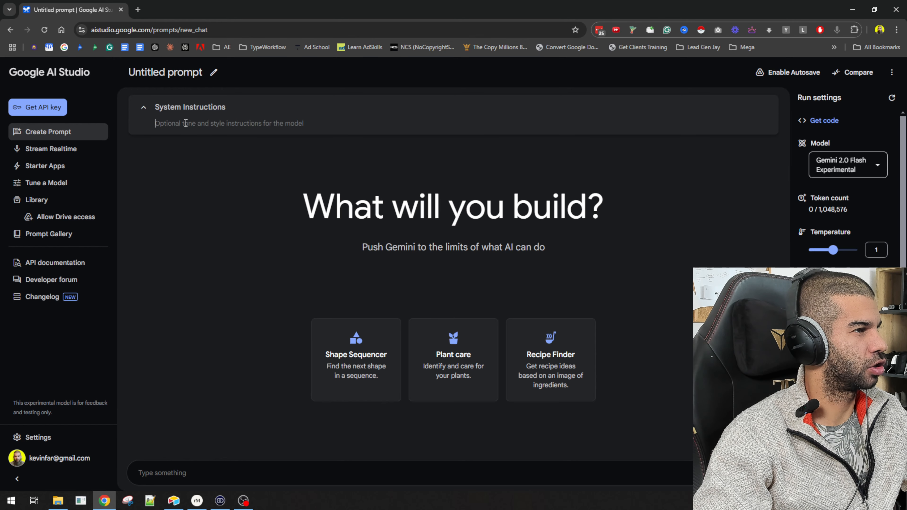
{"action": "left_click", "coordinate": [186, 123]}
{"action": "type", "text": "You"}
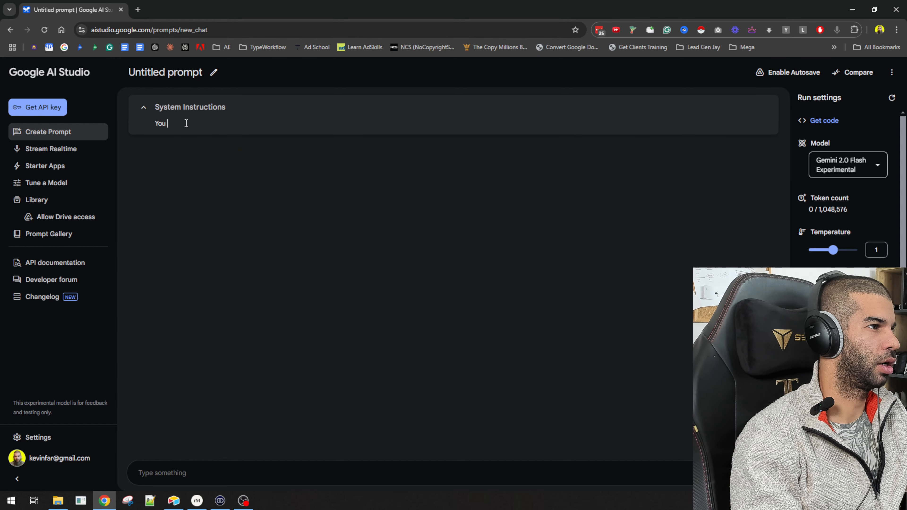
{"action": "type", "text": " are an intellig"}
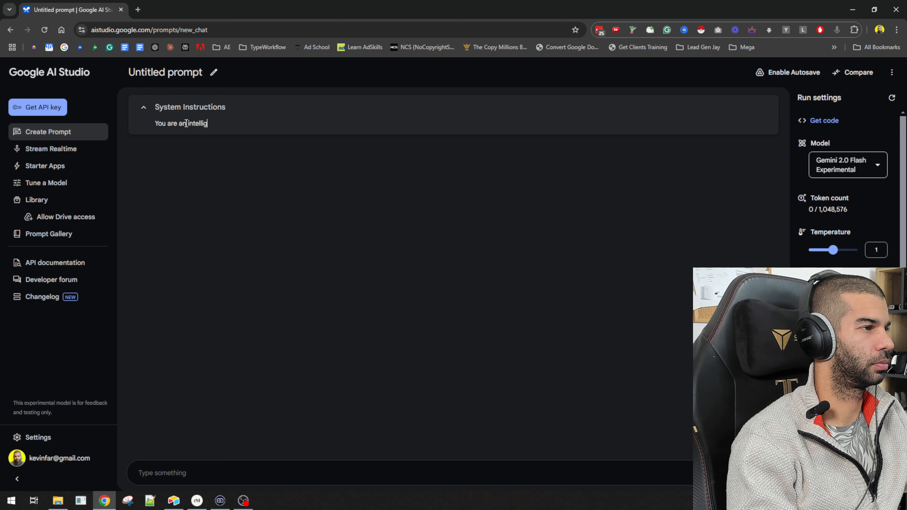
{"action": "type", "text": "ent content creation"}
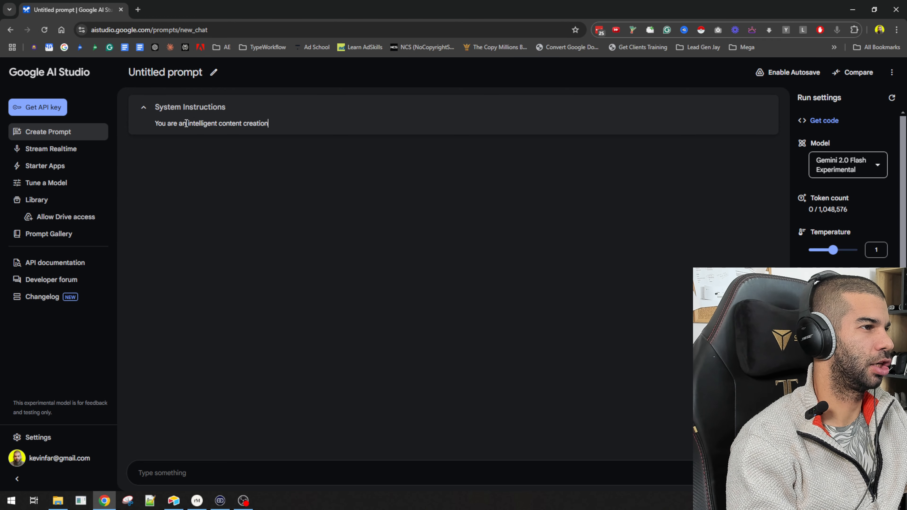
{"action": "type", "text": " expert."}
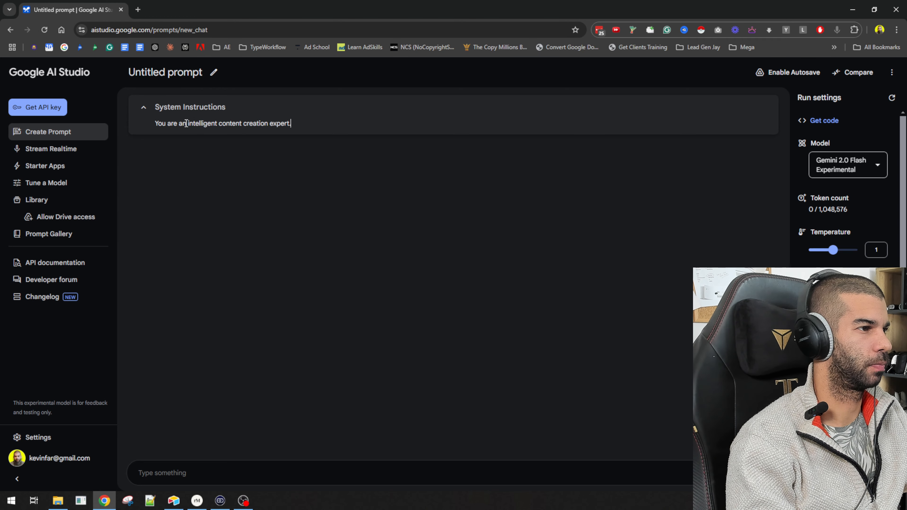
Ask for "Give me an introduction for an article about training your dog" and run the prompt
{"action": "left_click", "coordinate": [245, 469]}
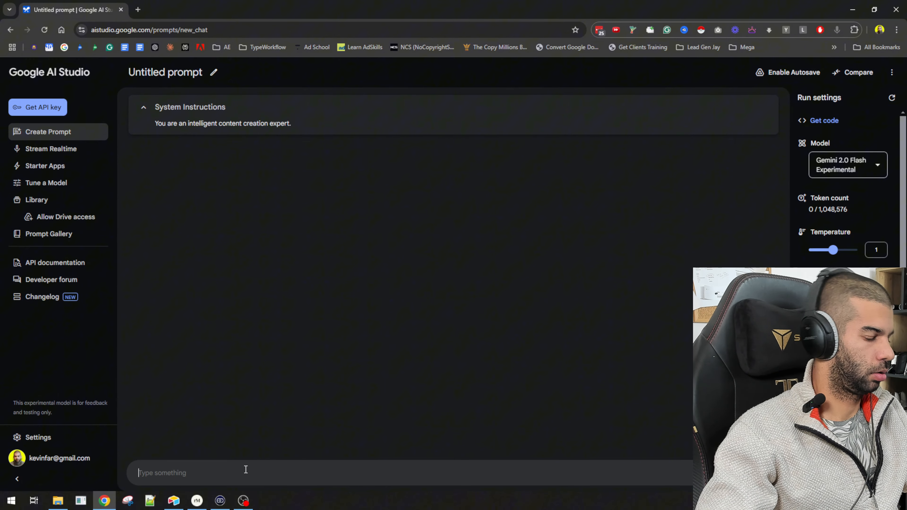
{"action": "type", "text": "Gie"}
{"action": "key", "text": "BackSpace"}
{"action": "type", "text": "ve me an"}
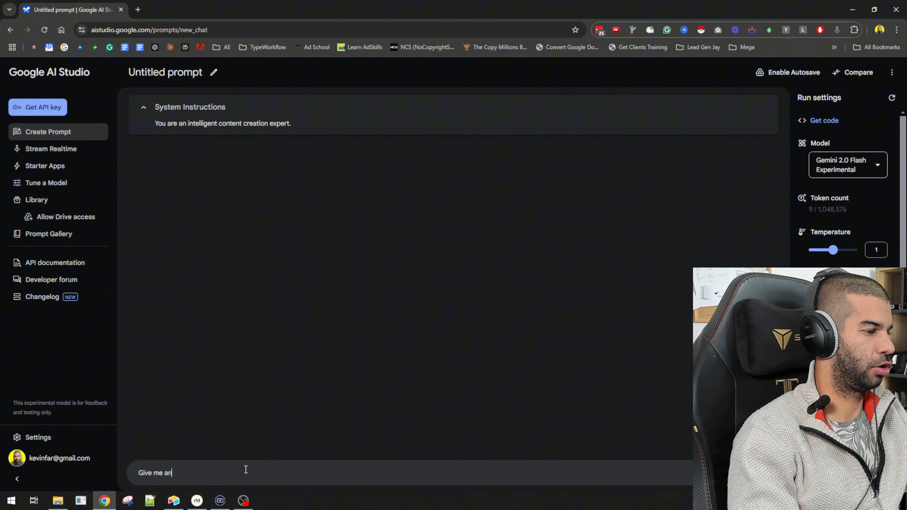
{"action": "type", "text": " introduction for an ar"}
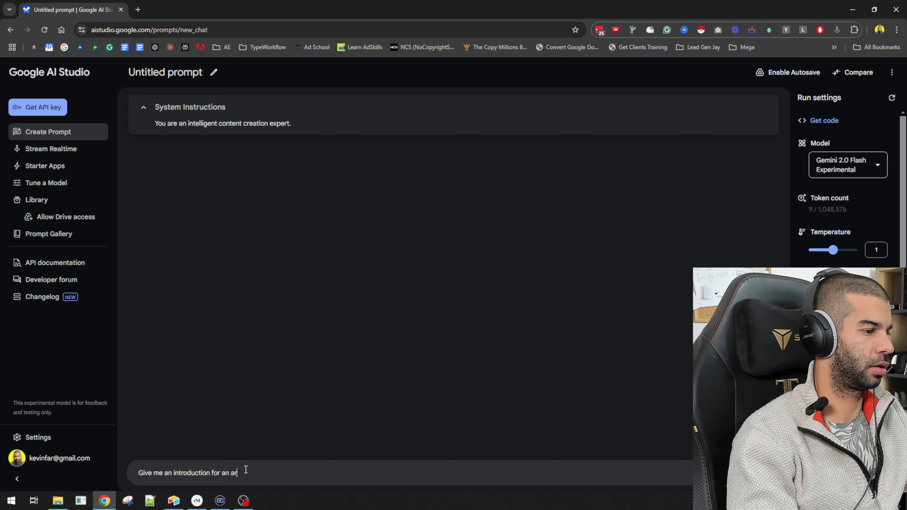
{"action": "type", "text": "ticle about training yo"}
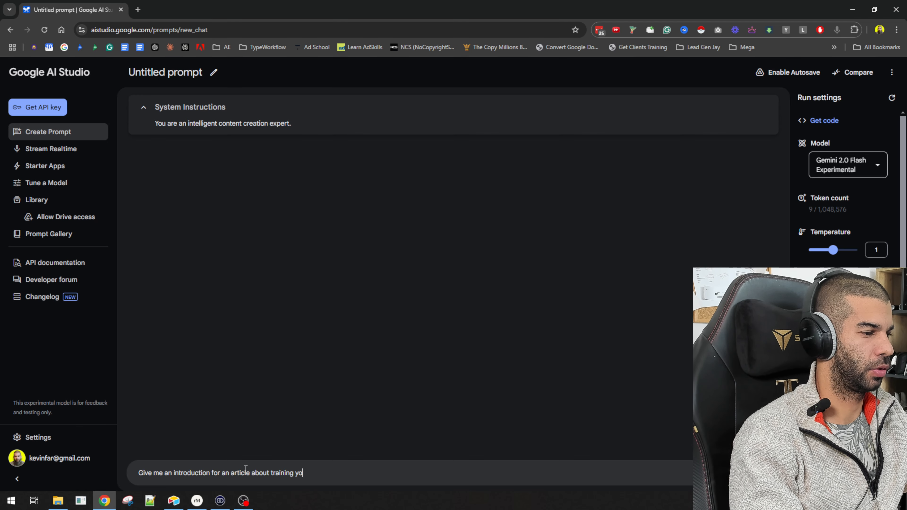
{"action": "type", "text": "ur dog"}
{"action": "key", "text": "Return"}
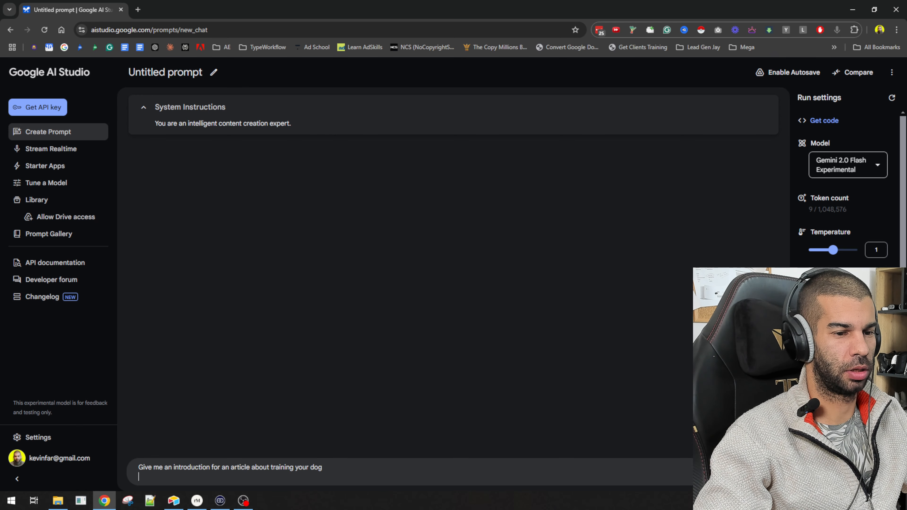
{"action": "key", "text": "ctrl+Return"}
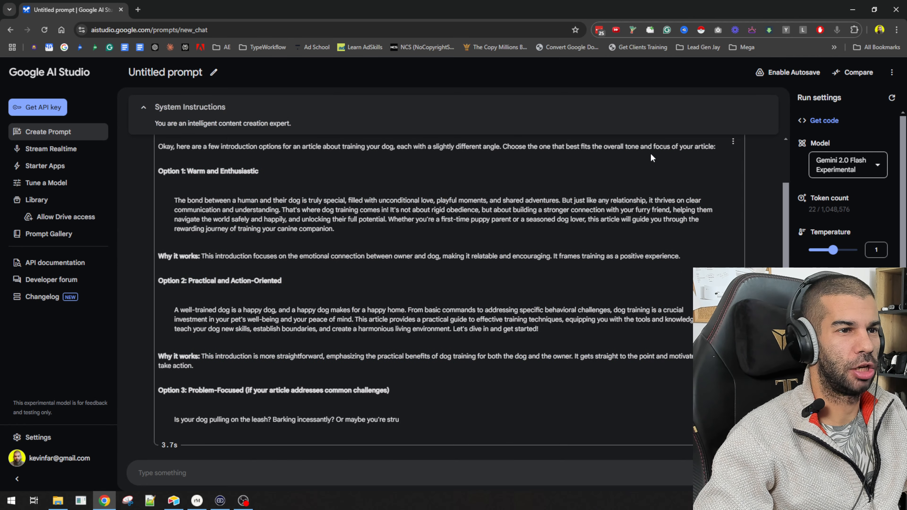
Read through the generated introduction options in the model's response
{"action": "scroll", "coordinate": [222, 225], "scroll_direction": "up", "scroll_amount": 5}
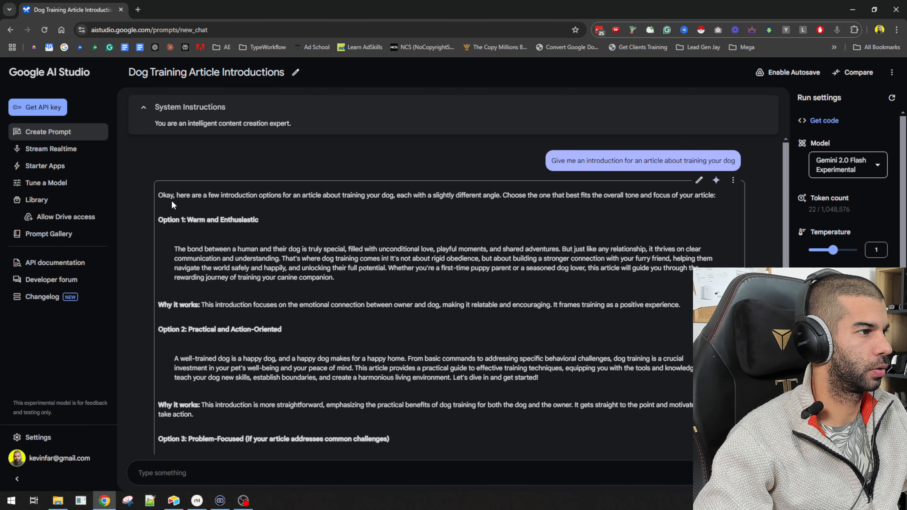
{"action": "left_click_drag", "start_coordinate": [184, 196], "coordinate": [501, 186]}
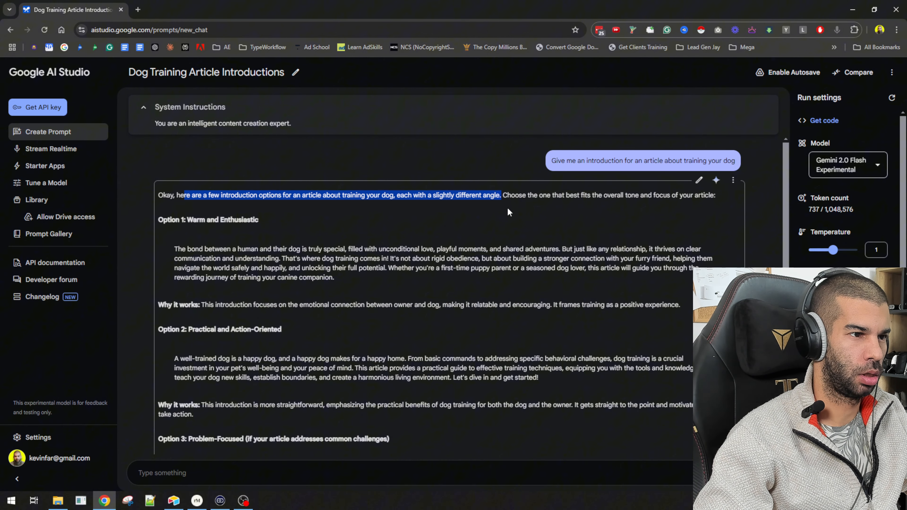
{"action": "left_click_drag", "start_coordinate": [507, 195], "coordinate": [644, 195]}
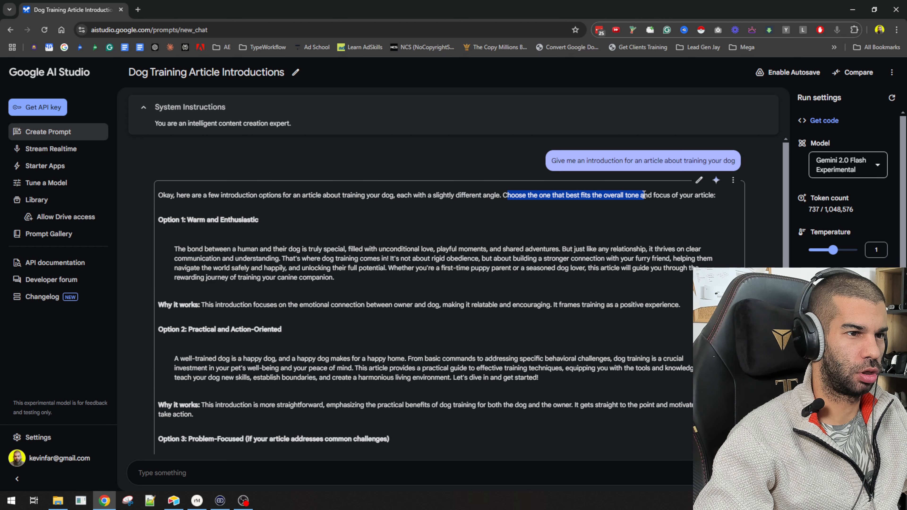
{"action": "left_click_drag", "start_coordinate": [174, 223], "coordinate": [367, 305]}
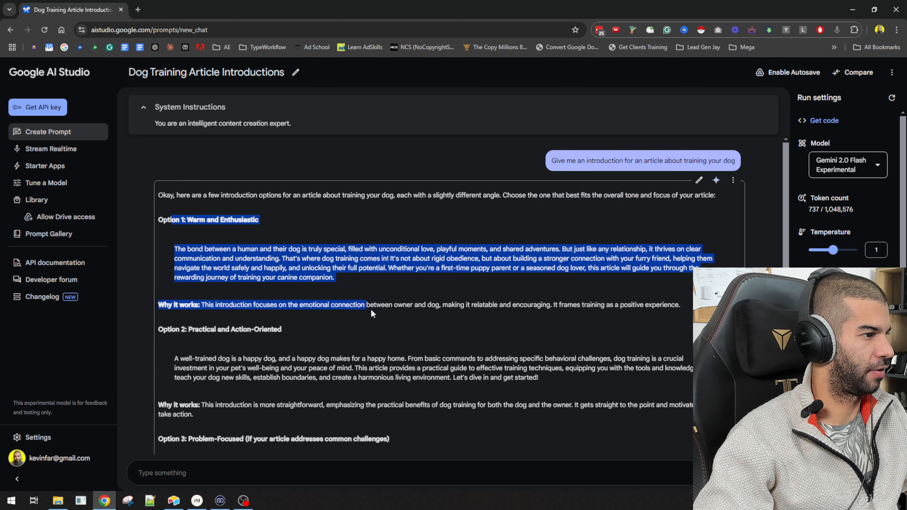
{"action": "scroll", "coordinate": [198, 186], "scroll_direction": "down", "scroll_amount": 6}
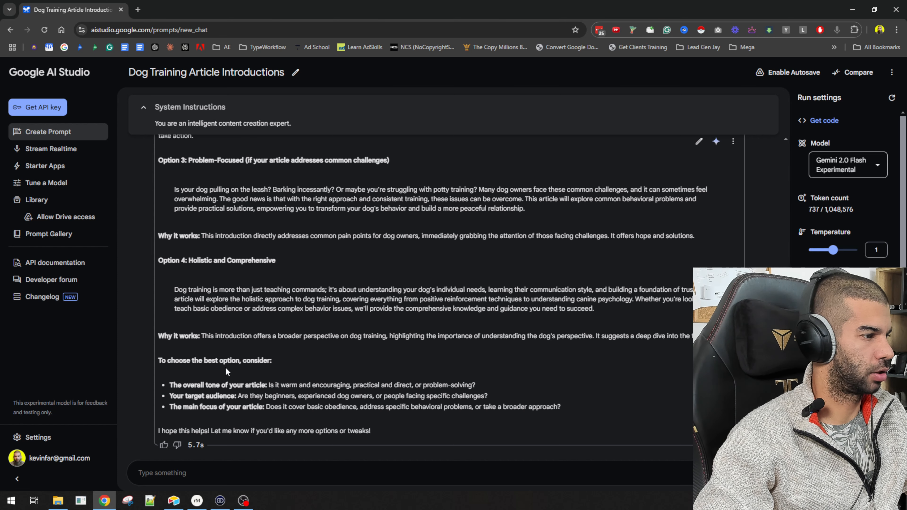
{"action": "scroll", "coordinate": [386, 293], "scroll_direction": "up", "scroll_amount": 6}
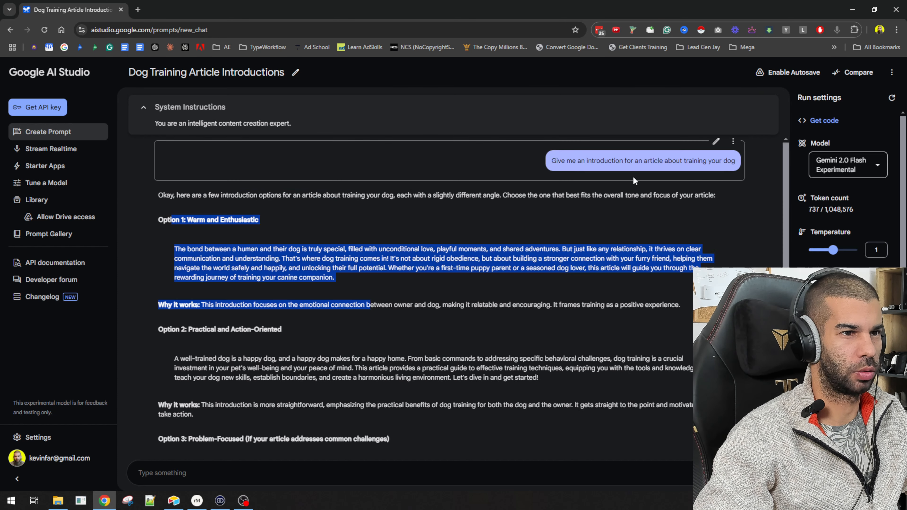
{"action": "left_click_drag", "start_coordinate": [585, 161], "coordinate": [674, 169]}
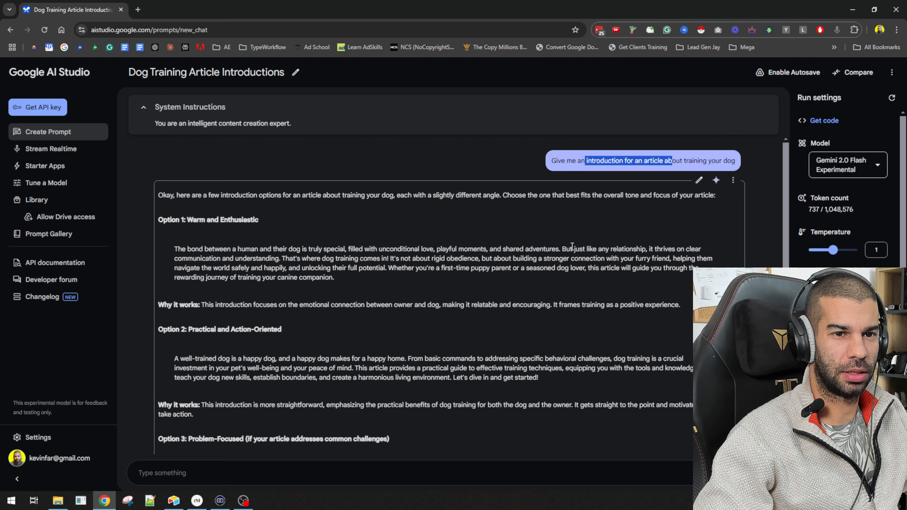
{"action": "left_click_drag", "start_coordinate": [252, 231], "coordinate": [381, 347]}
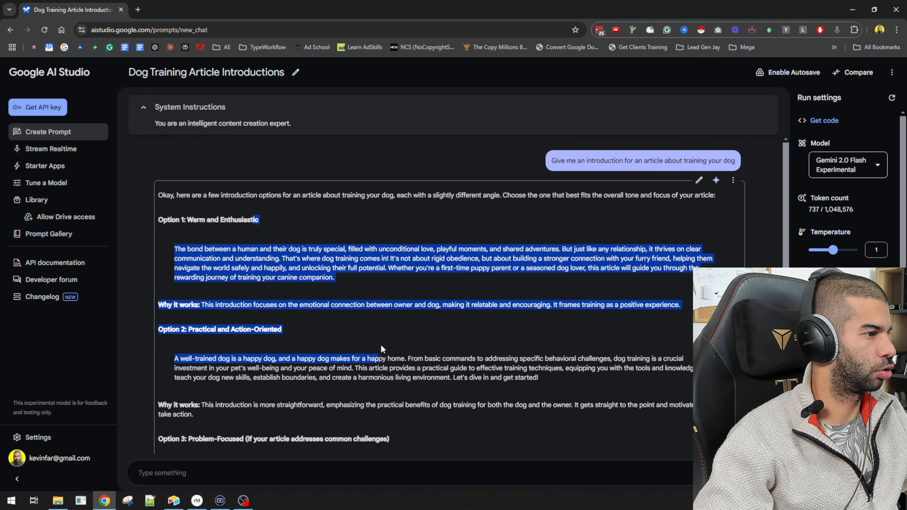
{"action": "left_click", "coordinate": [371, 337]}
{"action": "scroll", "coordinate": [200, 330], "scroll_direction": "down", "scroll_amount": 2}
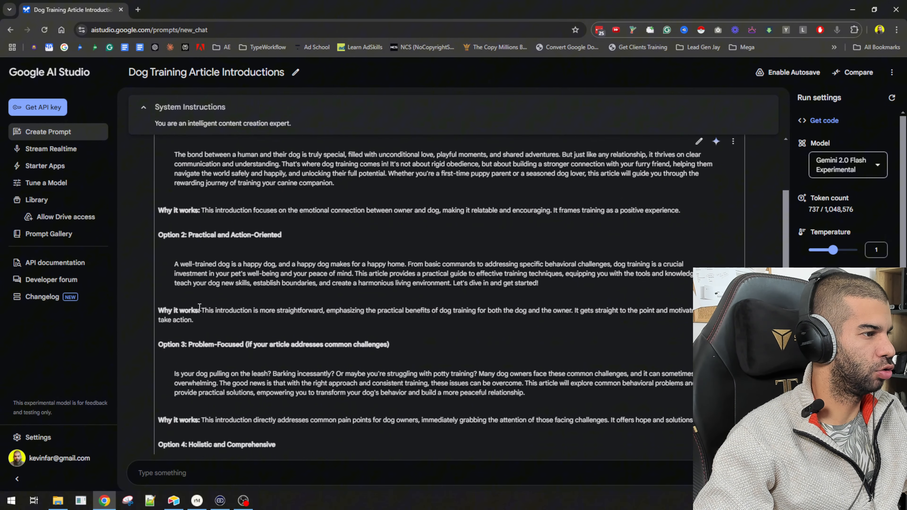
{"action": "left_click_drag", "start_coordinate": [198, 310], "coordinate": [478, 303]}
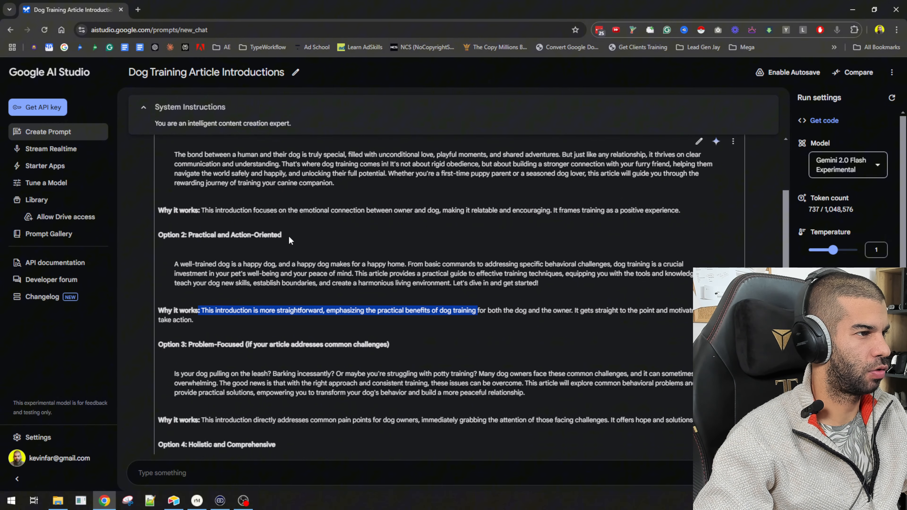
Highlight and read the "Why it works" explanations across the generated introduction options
{"action": "left_click_drag", "start_coordinate": [282, 210], "coordinate": [472, 208]}
{"action": "scroll", "coordinate": [471, 207], "scroll_direction": "down", "scroll_amount": 3}
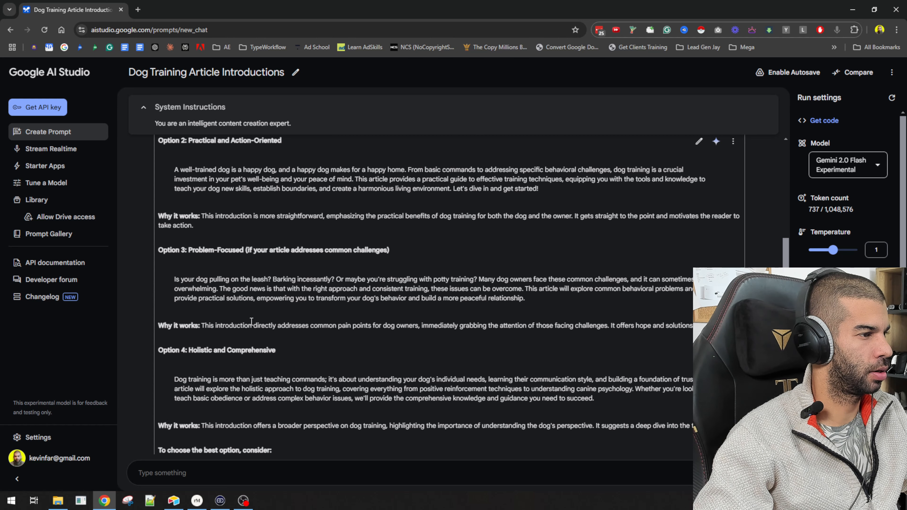
{"action": "left_click_drag", "start_coordinate": [236, 325], "coordinate": [495, 324]}
{"action": "scroll", "coordinate": [494, 324], "scroll_direction": "down", "scroll_amount": 3}
{"action": "left_click_drag", "start_coordinate": [284, 336], "coordinate": [486, 335]}
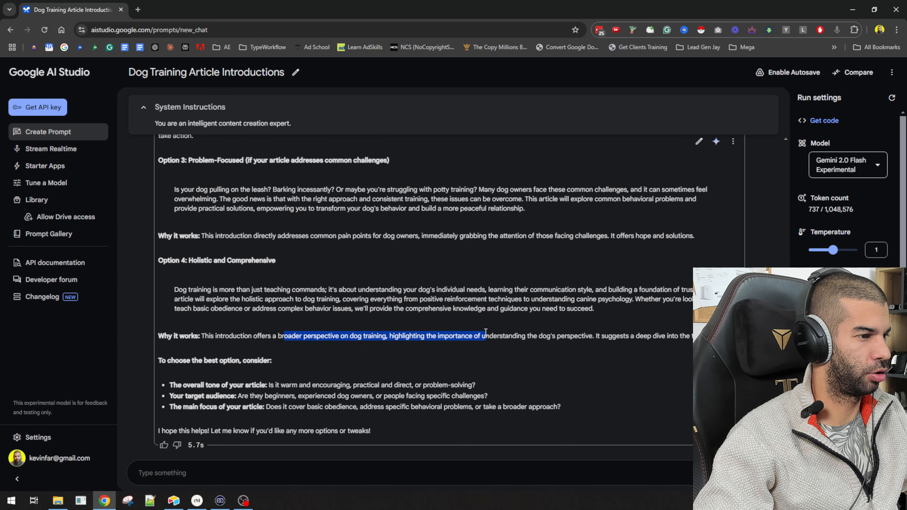
Open the Stream Realtime page and check which models are available for it
{"action": "left_click", "coordinate": [41, 150]}
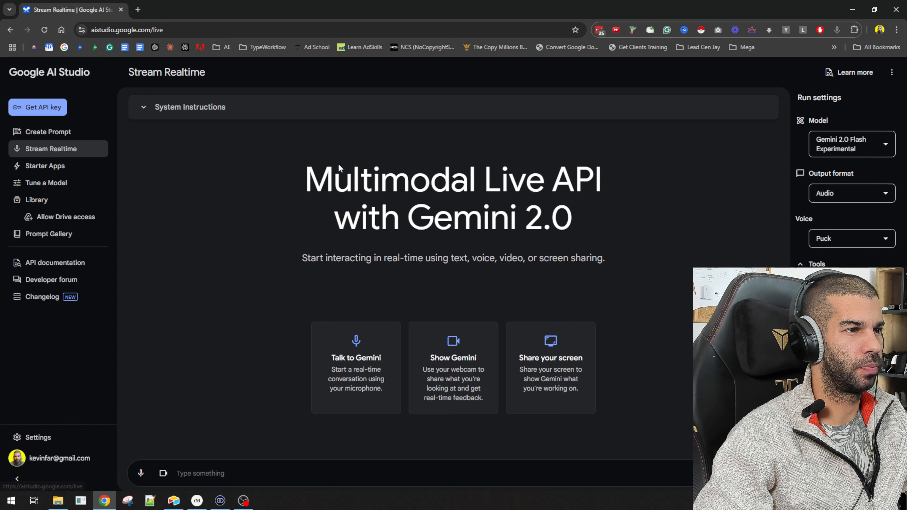
{"action": "left_click", "coordinate": [872, 152]}
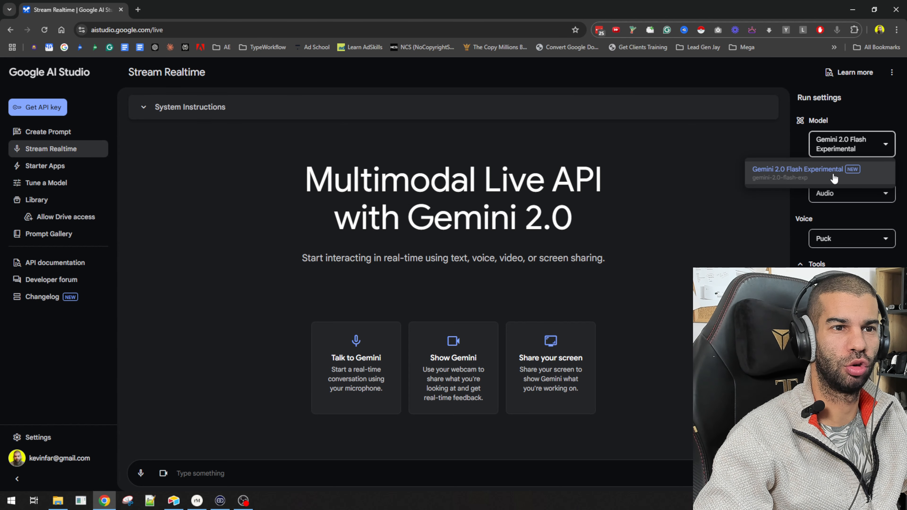
{"action": "left_click", "coordinate": [288, 178]}
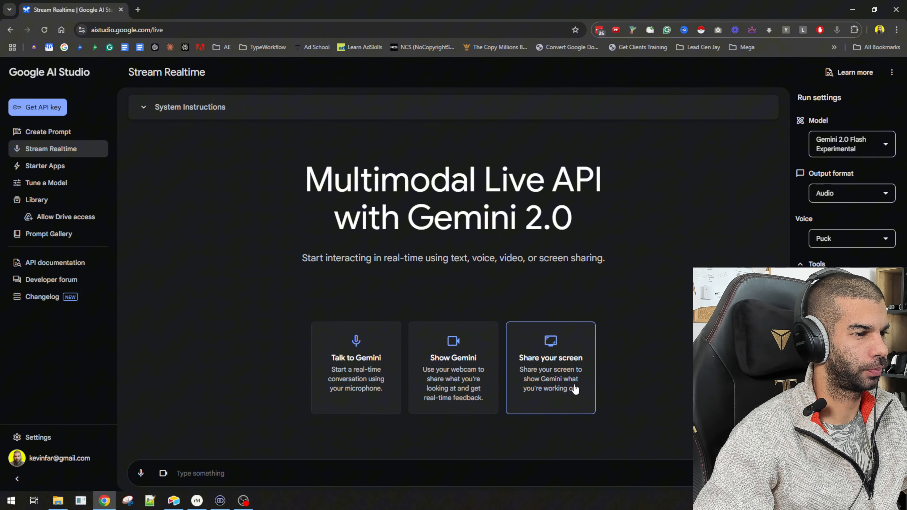
Start a Talk to Gemini voice session, allowing microphone access, and talk with the model about the dog training introduction
{"action": "left_click", "coordinate": [346, 365]}
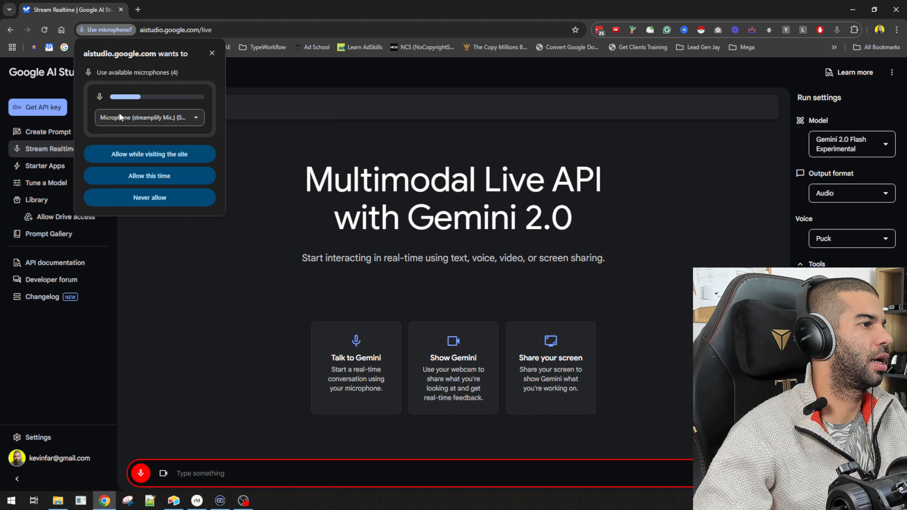
{"action": "left_click", "coordinate": [148, 155]}
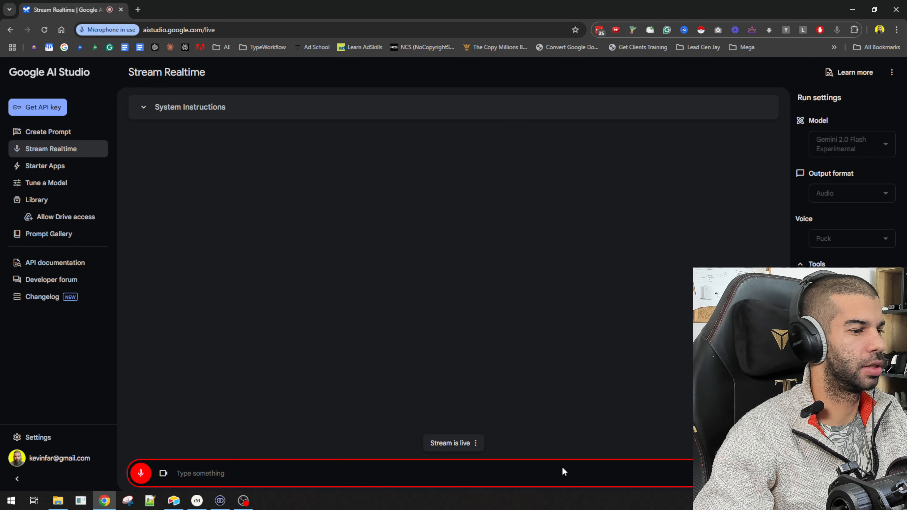
{"action": "left_click", "coordinate": [141, 475]}
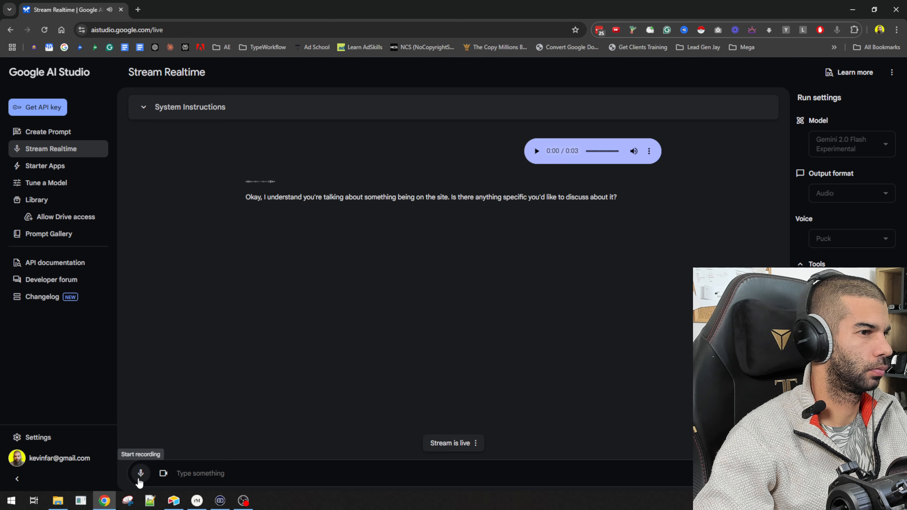
{"action": "left_click", "coordinate": [139, 478]}
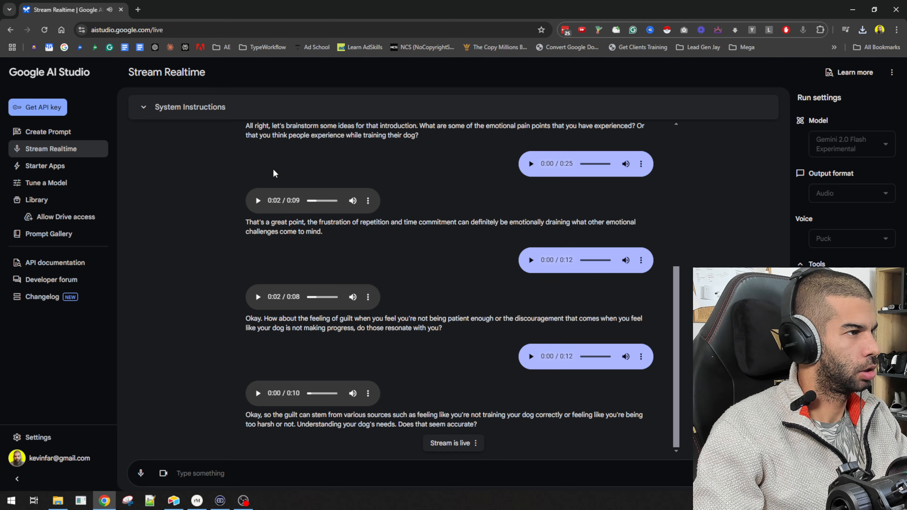
{"action": "scroll", "coordinate": [250, 279], "scroll_direction": "up", "scroll_amount": 7}
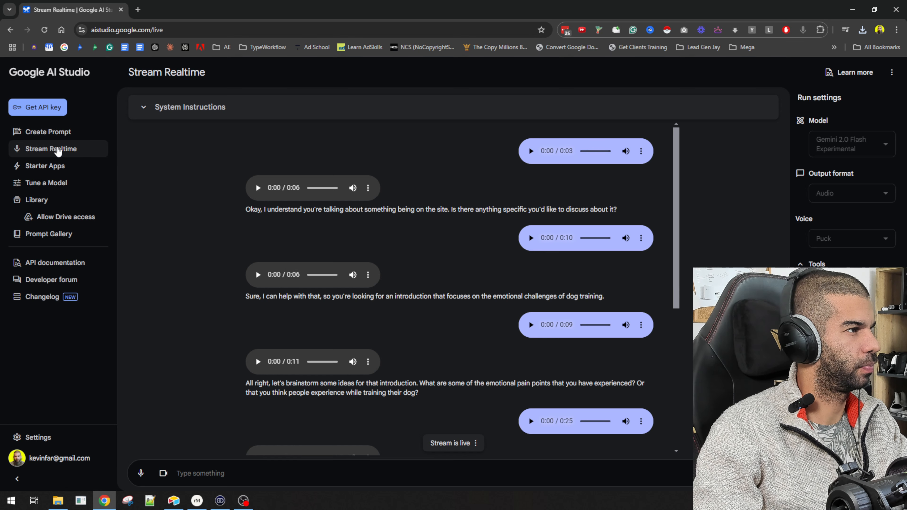
Reopen Stream Realtime as a fresh session and open the output format choices
{"action": "left_click", "coordinate": [48, 132]}
{"action": "left_click", "coordinate": [53, 155]}
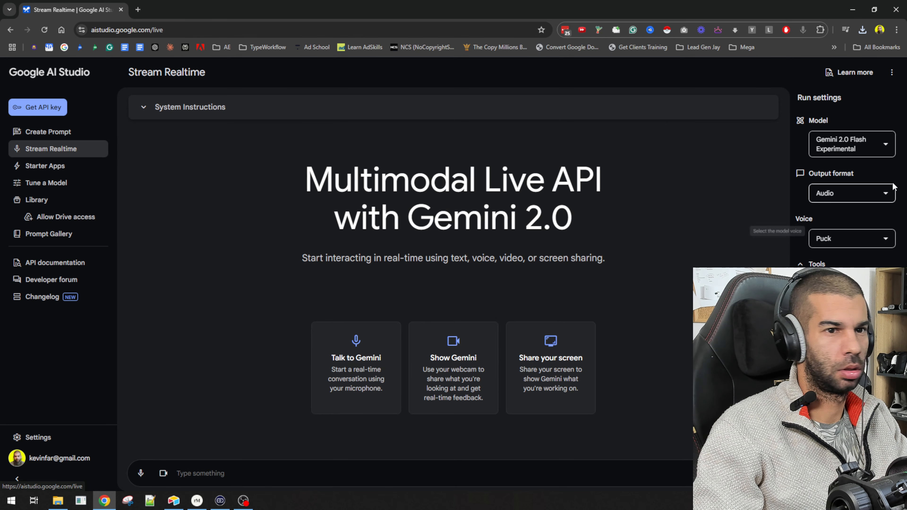
{"action": "left_click", "coordinate": [870, 193]}
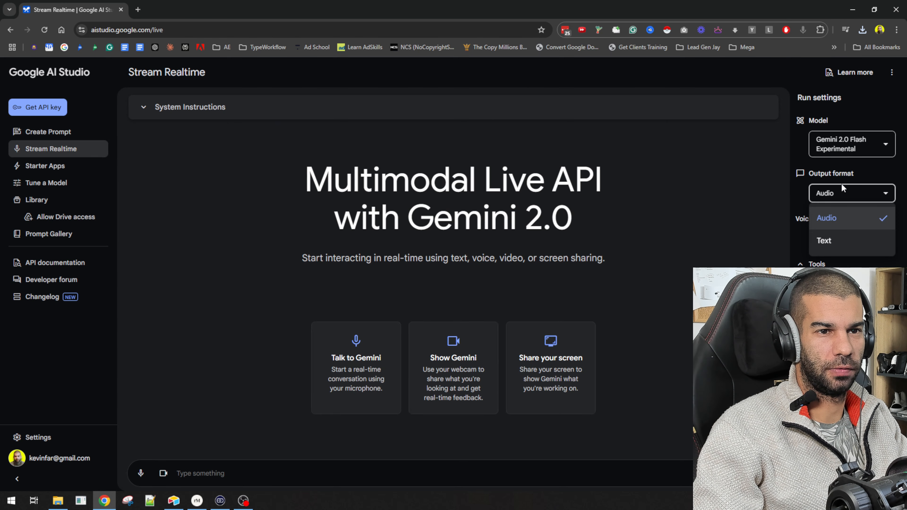
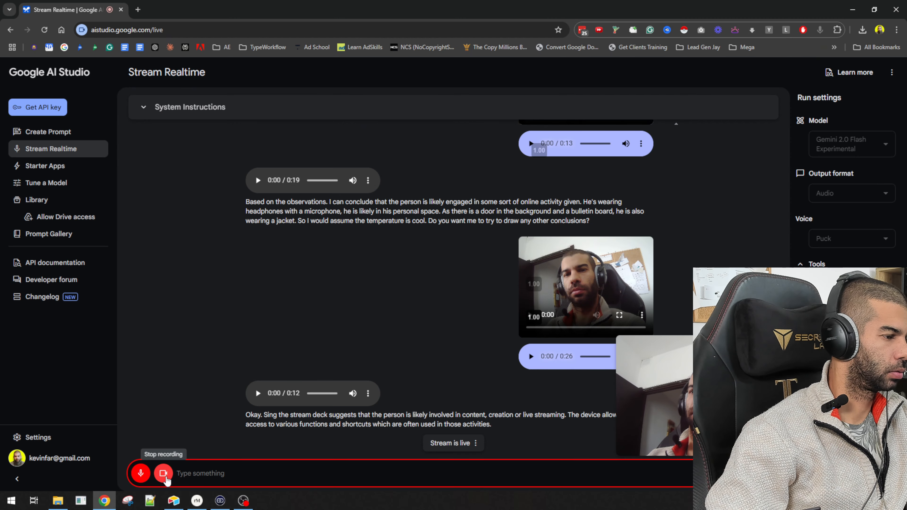
End the webcam stream and start a screen-sharing session with Gemini, sharing the entire Screen 1
{"action": "left_click", "coordinate": [165, 478]}
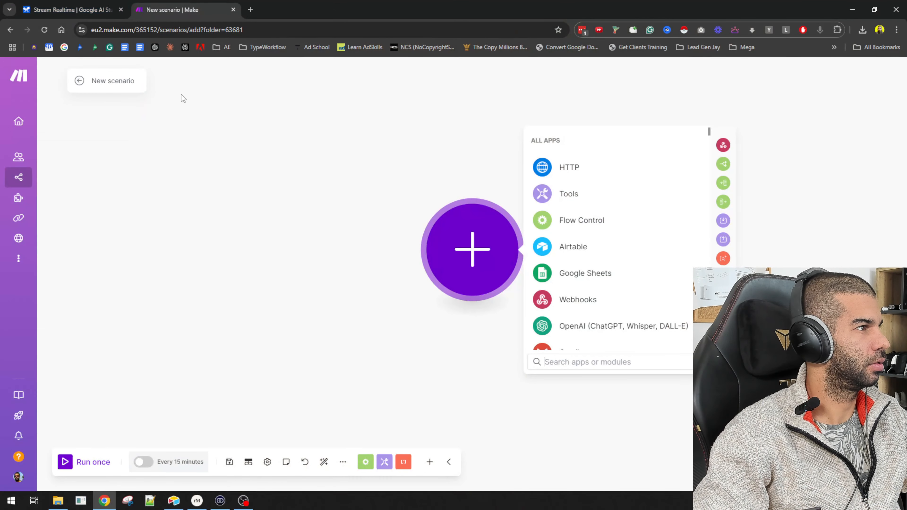
{"action": "left_click", "coordinate": [71, 10]}
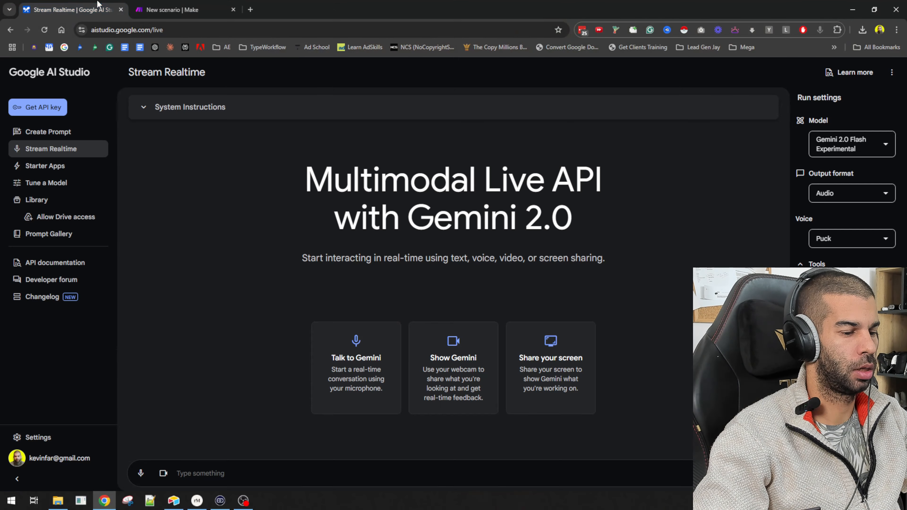
{"action": "left_click", "coordinate": [553, 370]}
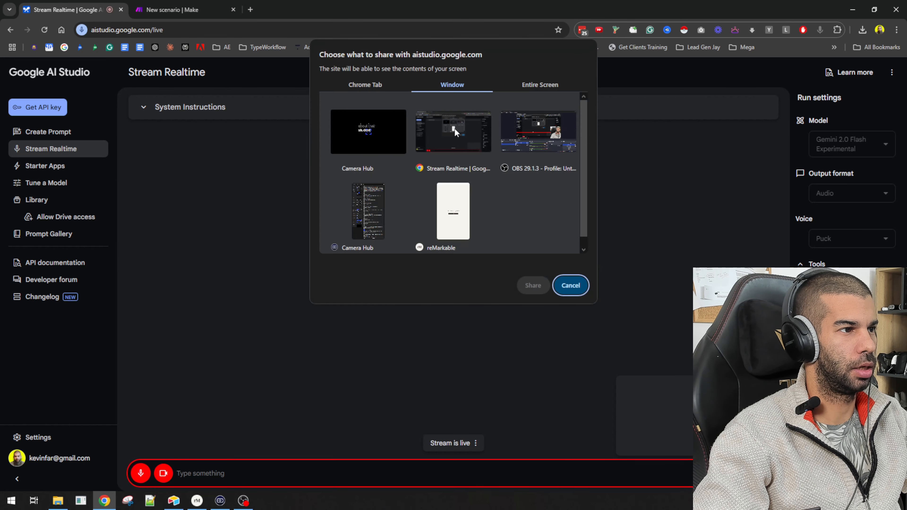
{"action": "left_click", "coordinate": [434, 130]}
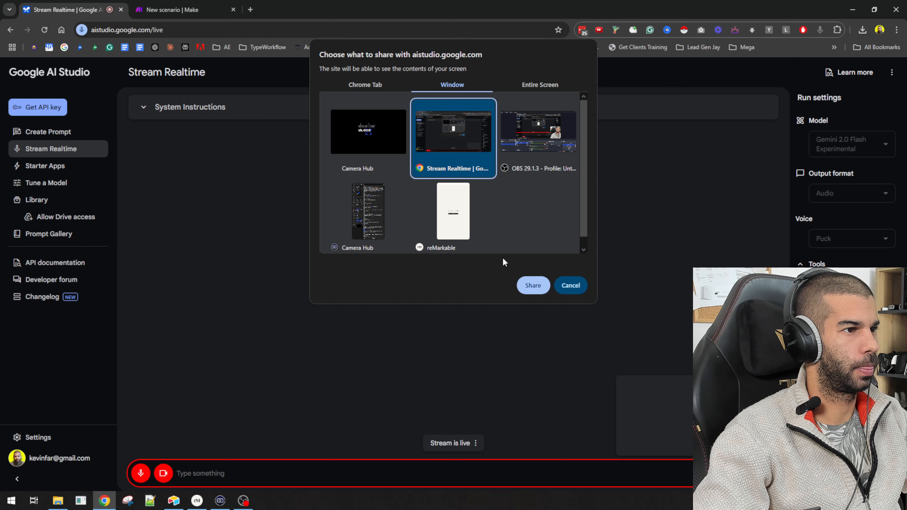
{"action": "left_click", "coordinate": [524, 85]}
{"action": "left_click", "coordinate": [399, 150]}
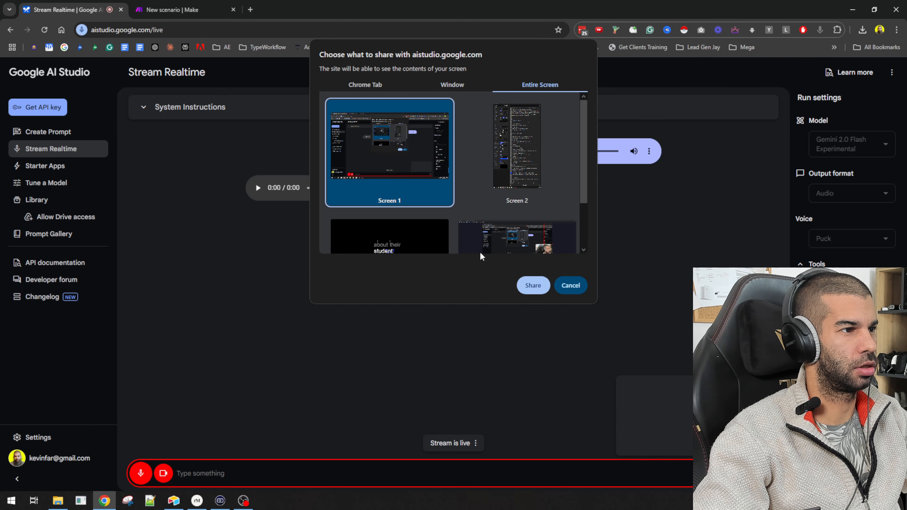
{"action": "left_click", "coordinate": [532, 285]}
Switch to the new Make scenario and add a Webhooks Custom webhook trigger as its first module
{"action": "left_click", "coordinate": [172, 9]}
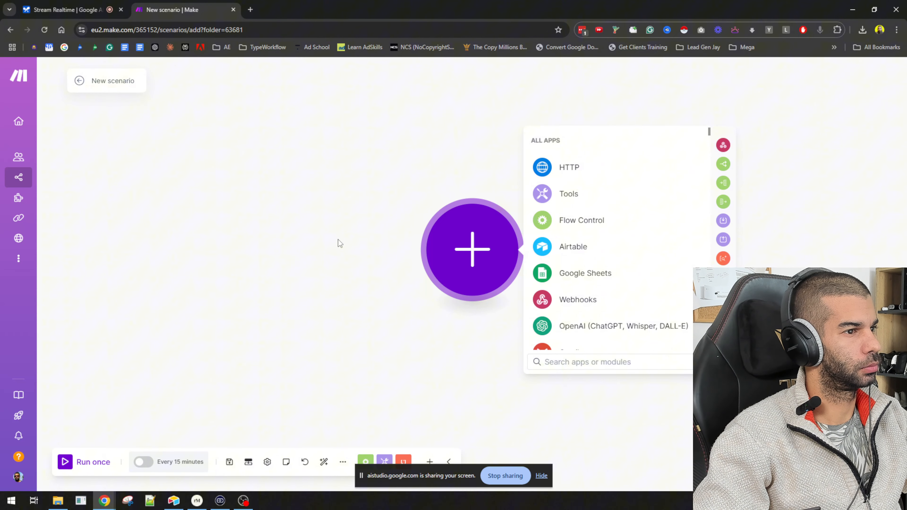
{"action": "left_click_drag", "start_coordinate": [473, 246], "coordinate": [204, 234]}
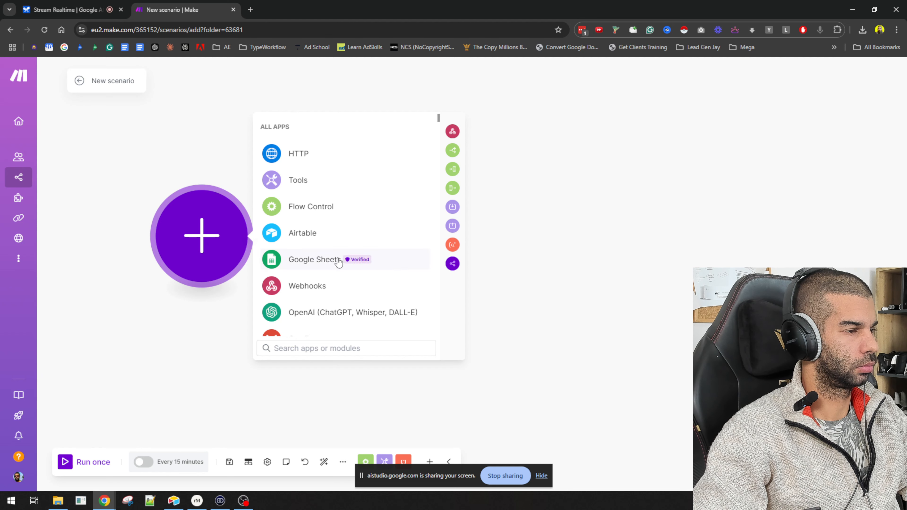
{"action": "left_click", "coordinate": [301, 286]}
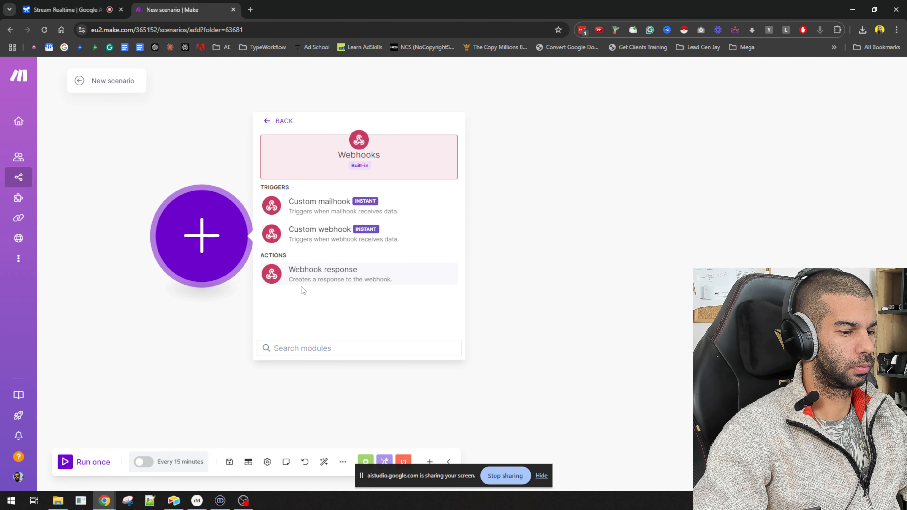
{"action": "left_click", "coordinate": [397, 239]}
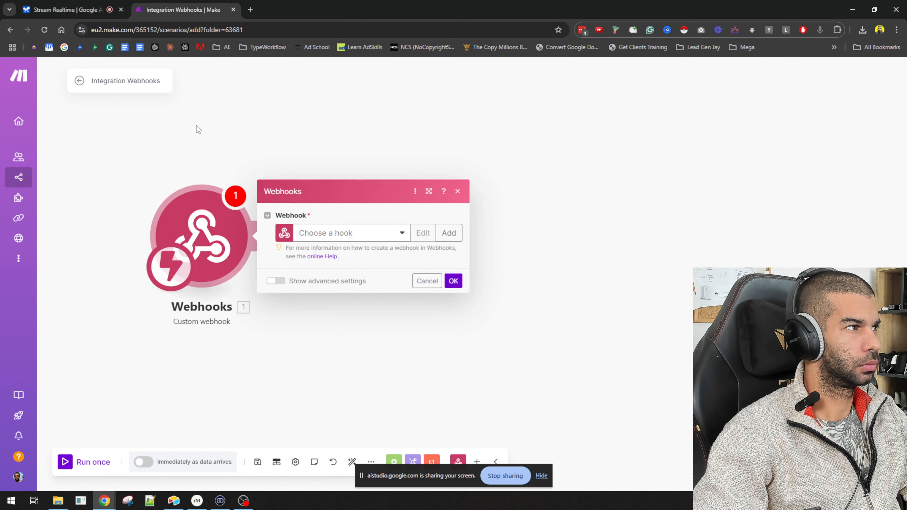
Create a new webhook named My gateway-webhook webhook for the trigger, copy its address, and confirm the module
{"action": "left_click", "coordinate": [449, 235]}
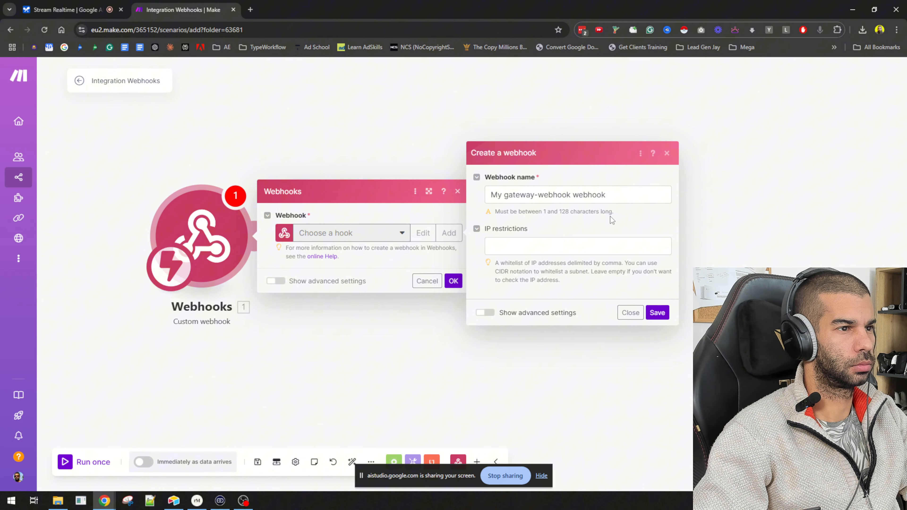
{"action": "left_click", "coordinate": [657, 312]}
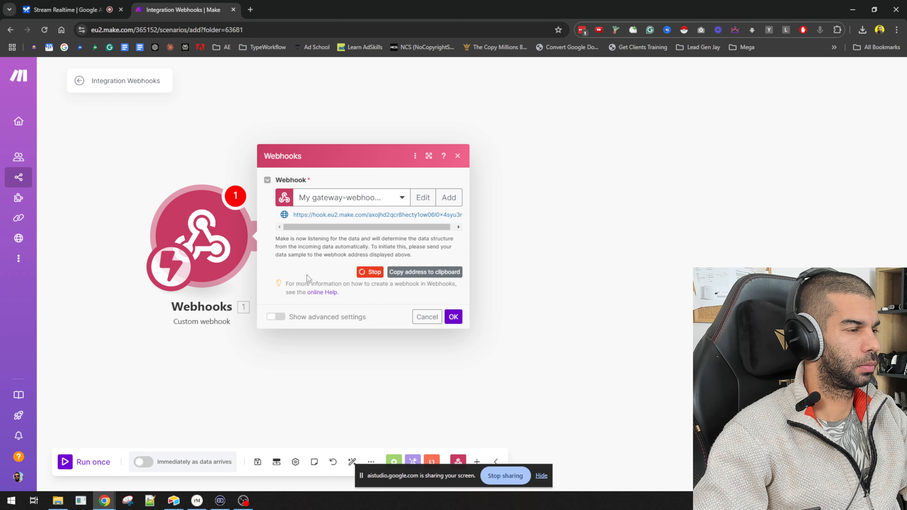
{"action": "left_click", "coordinate": [449, 276]}
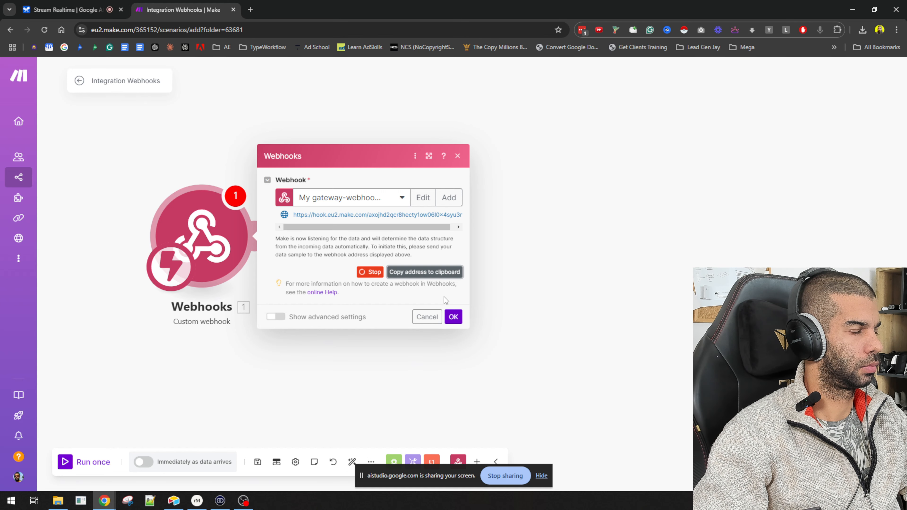
{"action": "left_click", "coordinate": [460, 319]}
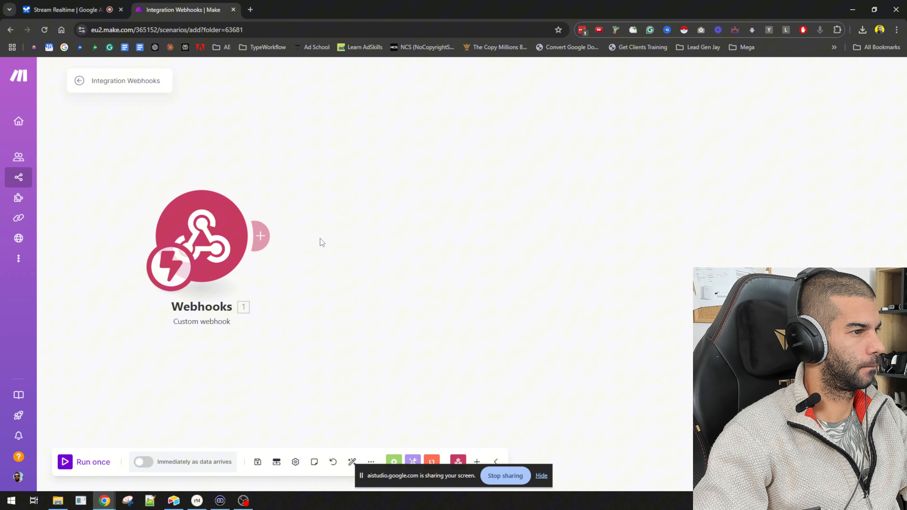
Add a Webhooks Webhook response module after the trigger with status 200 and body "I got it"
{"action": "left_click", "coordinate": [266, 239]}
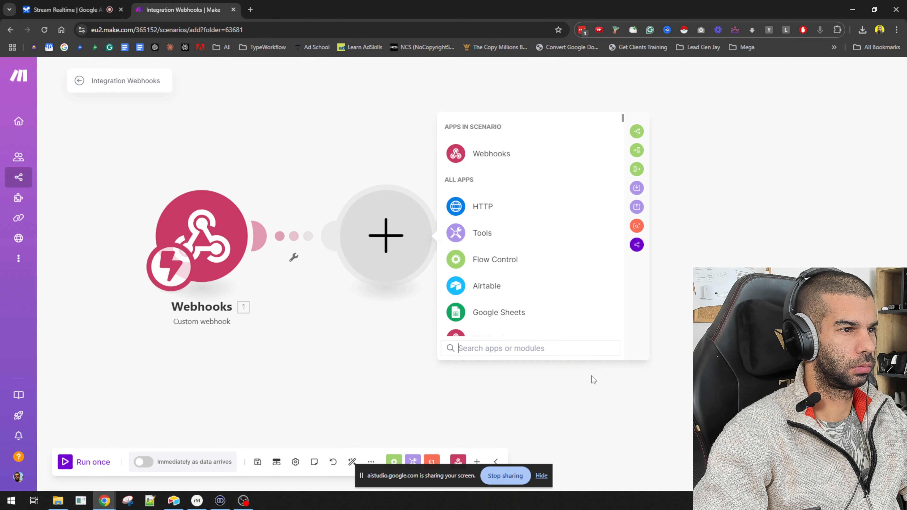
{"action": "left_click", "coordinate": [475, 150]}
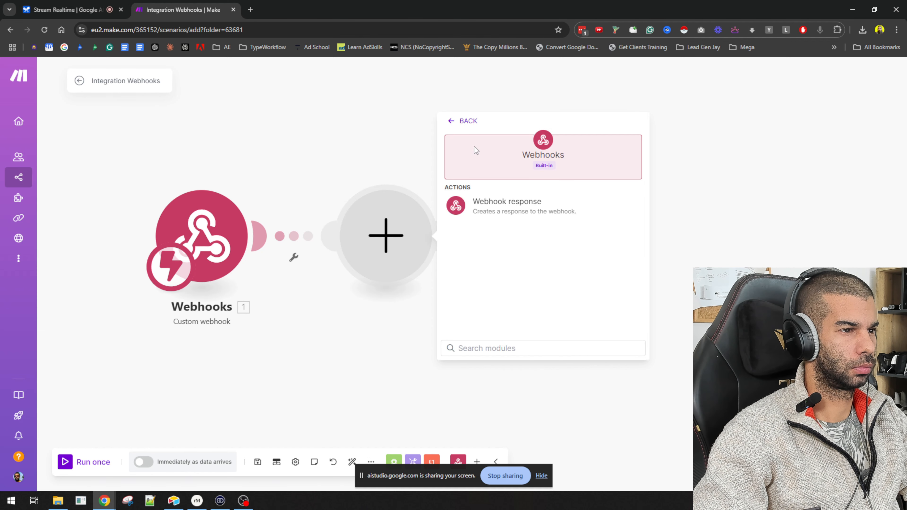
{"action": "left_click", "coordinate": [524, 210]}
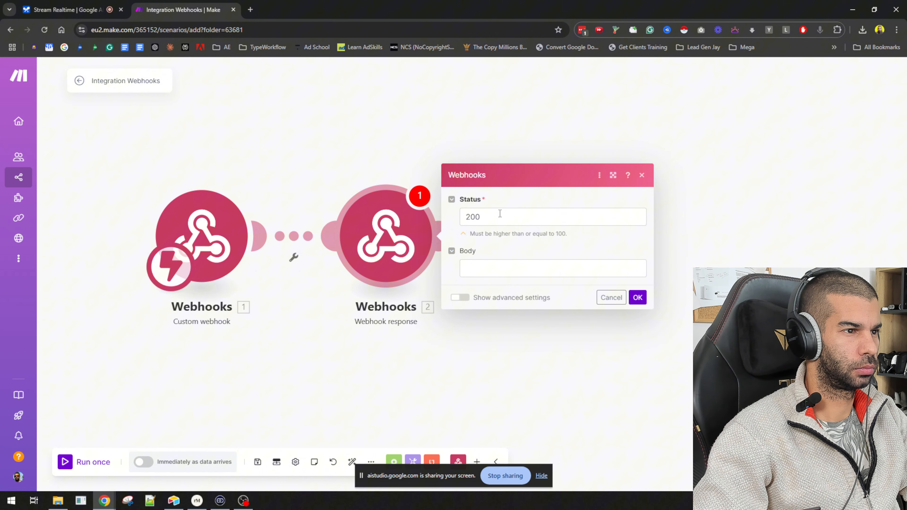
{"action": "left_click", "coordinate": [500, 272]}
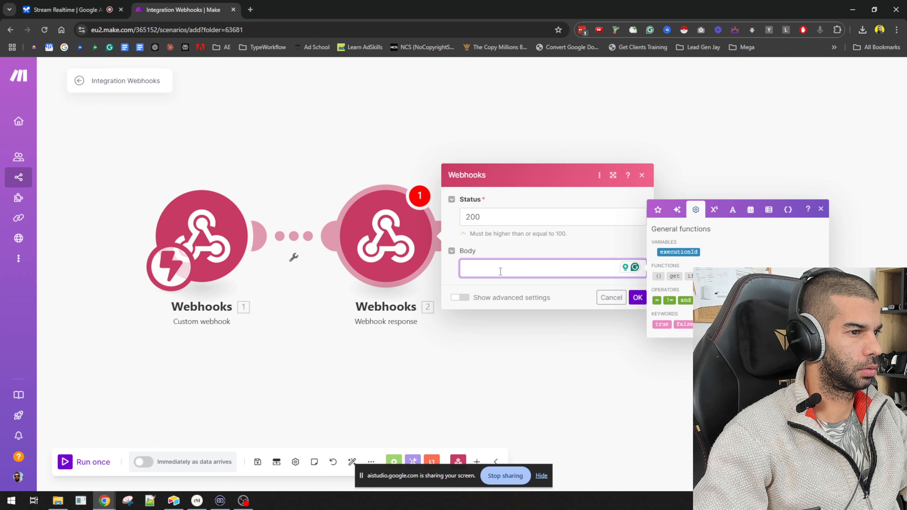
{"action": "type", "text": "I go"}
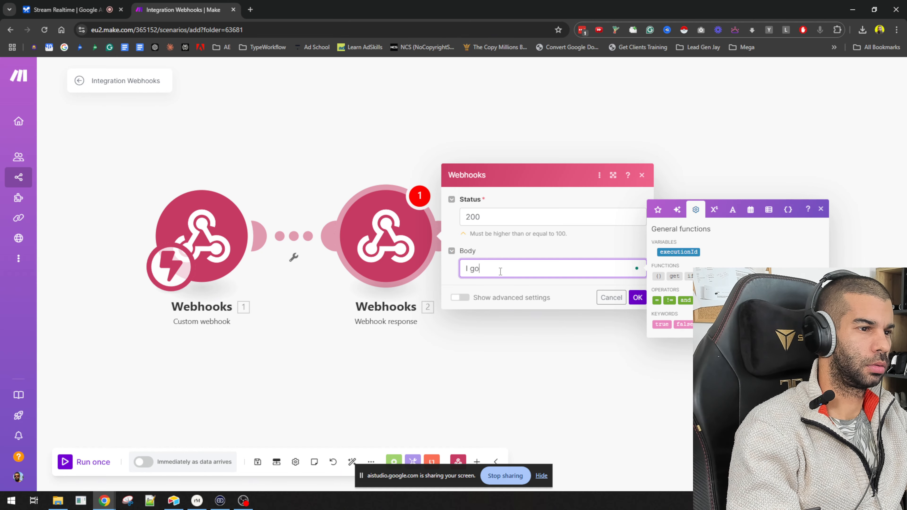
{"action": "type", "text": "t it"}
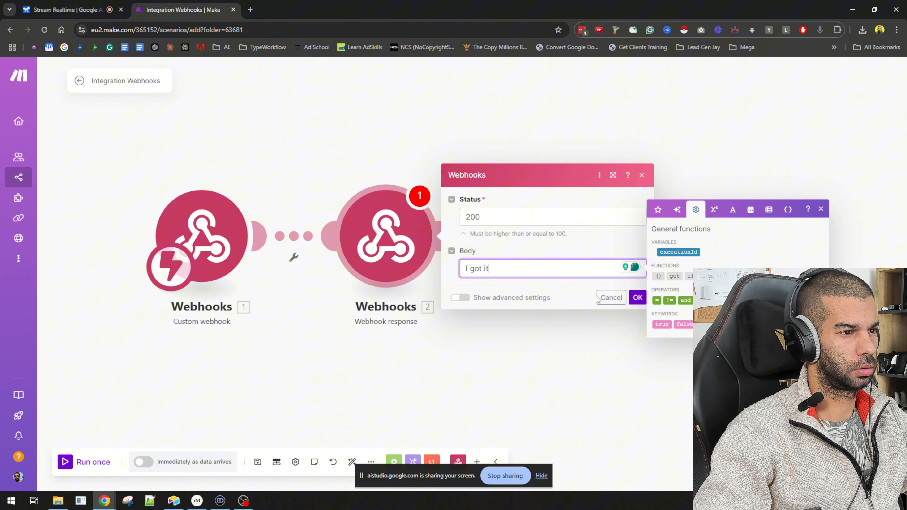
{"action": "left_click", "coordinate": [638, 298]}
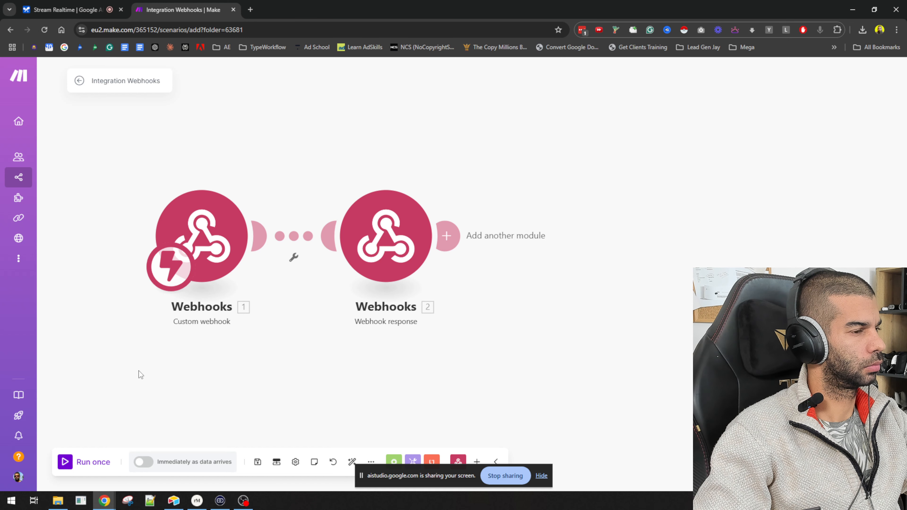
Run the scenario once and open the copied webhook address in a new browser tab
{"action": "left_click", "coordinate": [64, 460]}
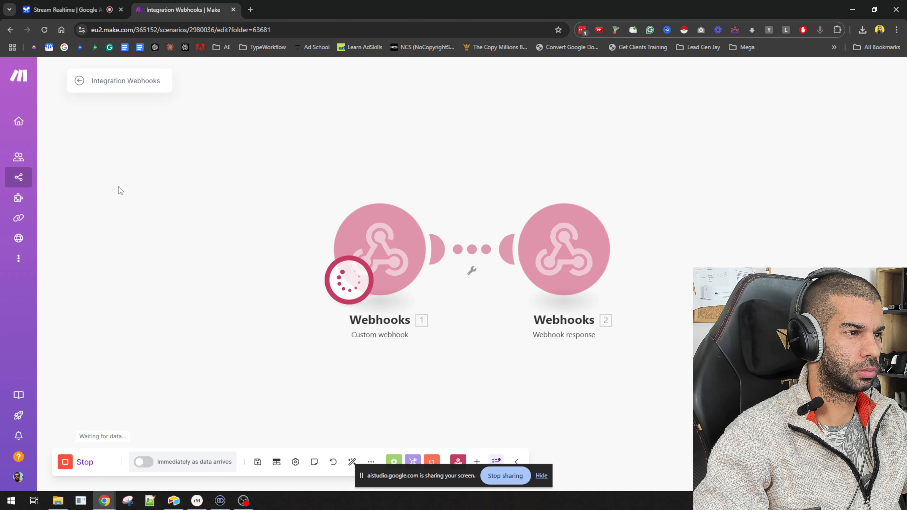
{"action": "key", "text": "ctrl+t"}
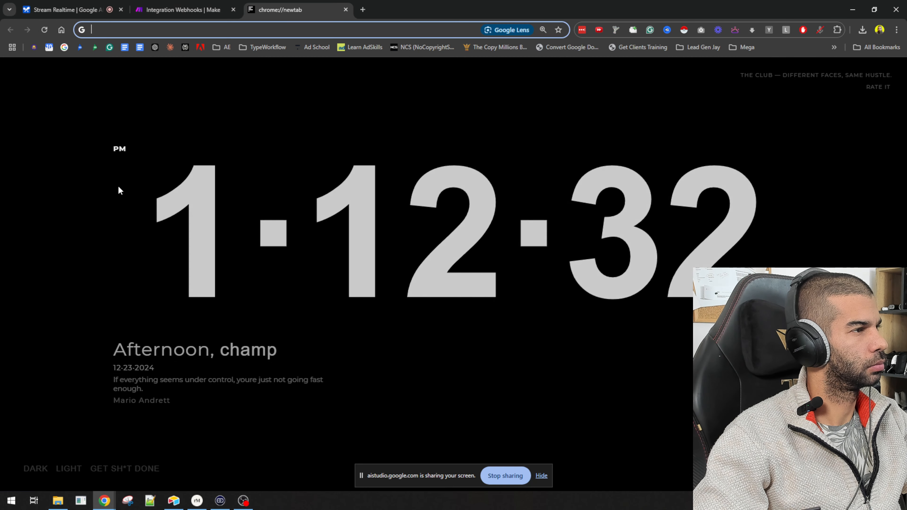
{"action": "key", "text": "Return"}
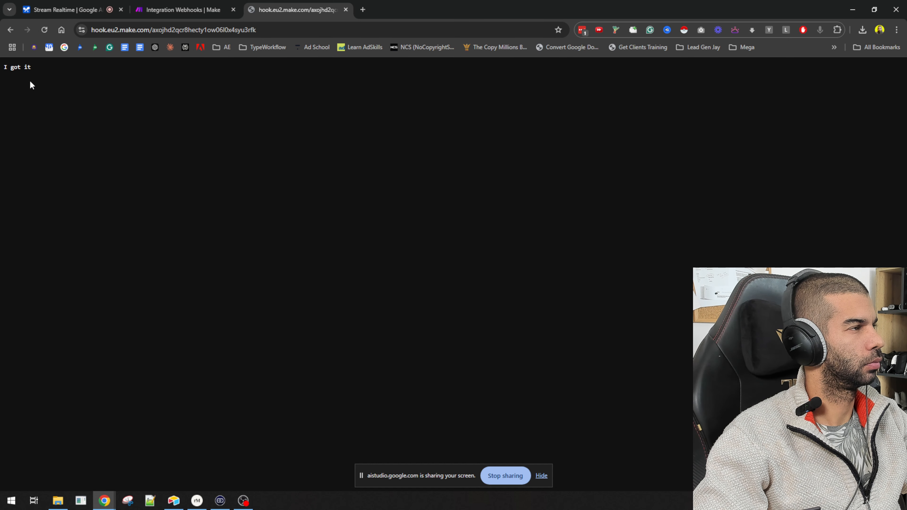
Return to the scenario and inspect the webhook response module's operation bundle details
{"action": "left_click", "coordinate": [179, 5]}
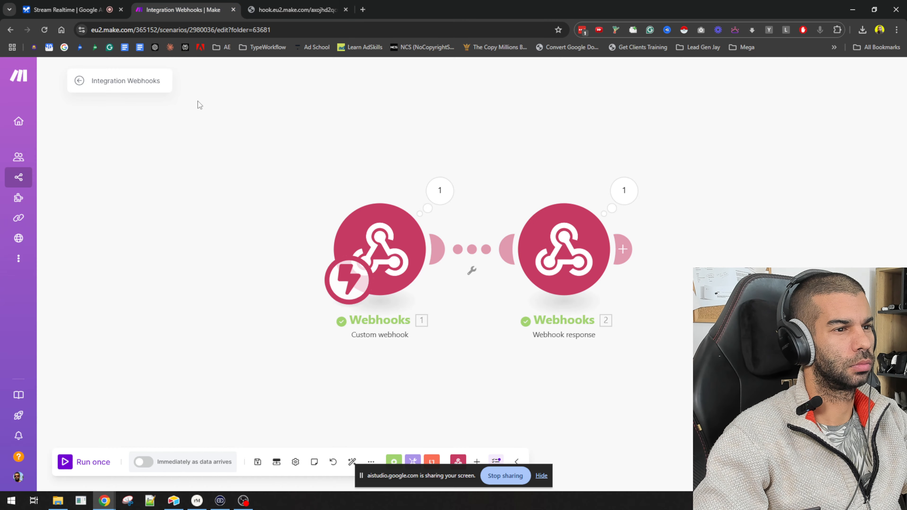
{"action": "left_click", "coordinate": [611, 194]}
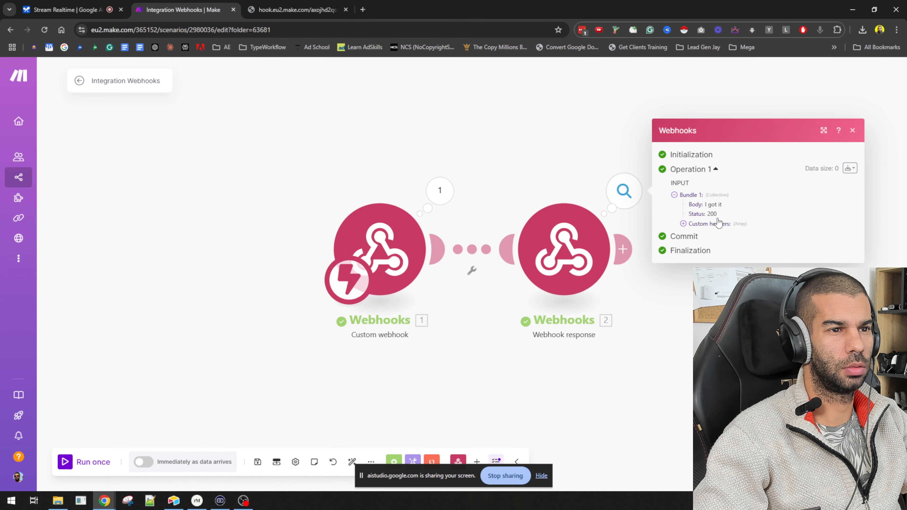
{"action": "left_click_drag", "start_coordinate": [717, 214], "coordinate": [678, 217]}
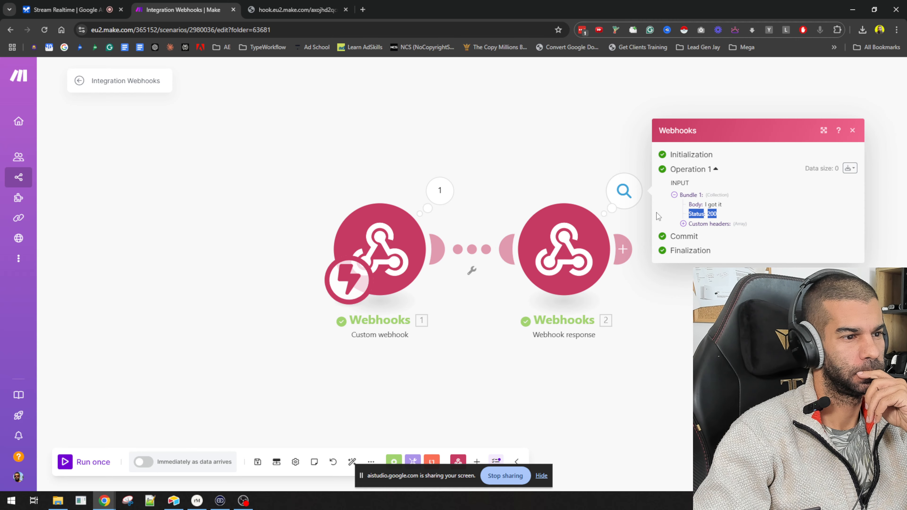
Return to Stream Realtime and stop sharing the screen and the live session
{"action": "left_click", "coordinate": [99, 10]}
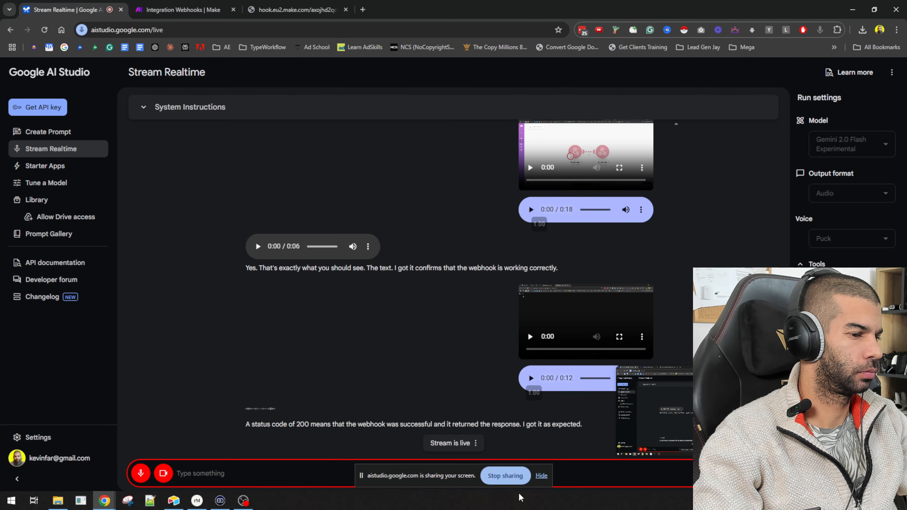
{"action": "left_click", "coordinate": [513, 479]}
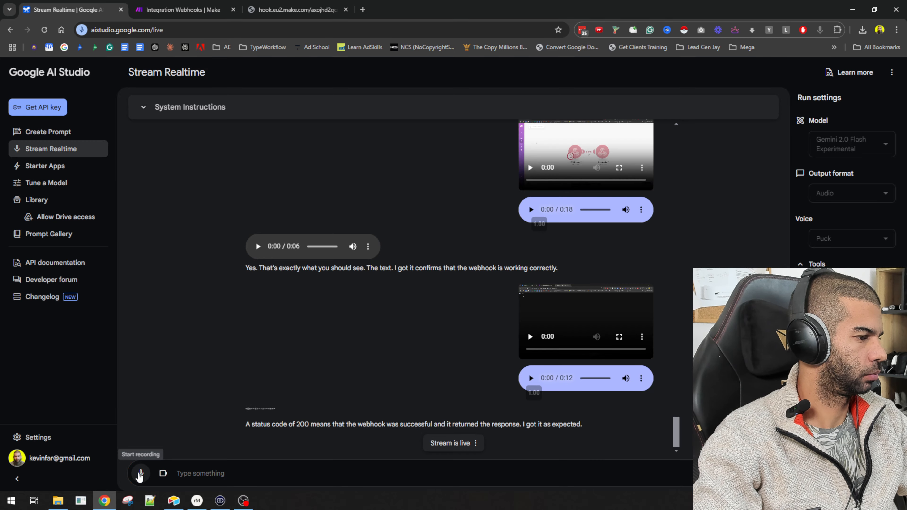
{"action": "left_click", "coordinate": [160, 477]}
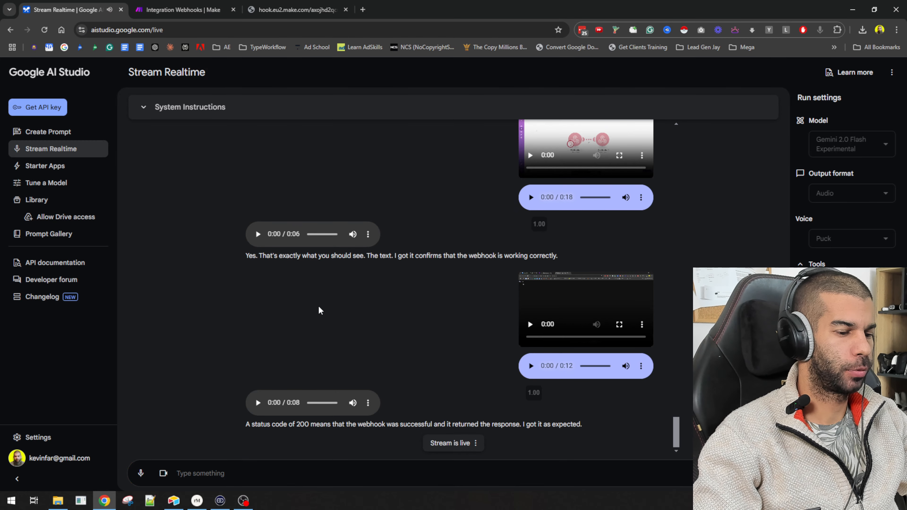